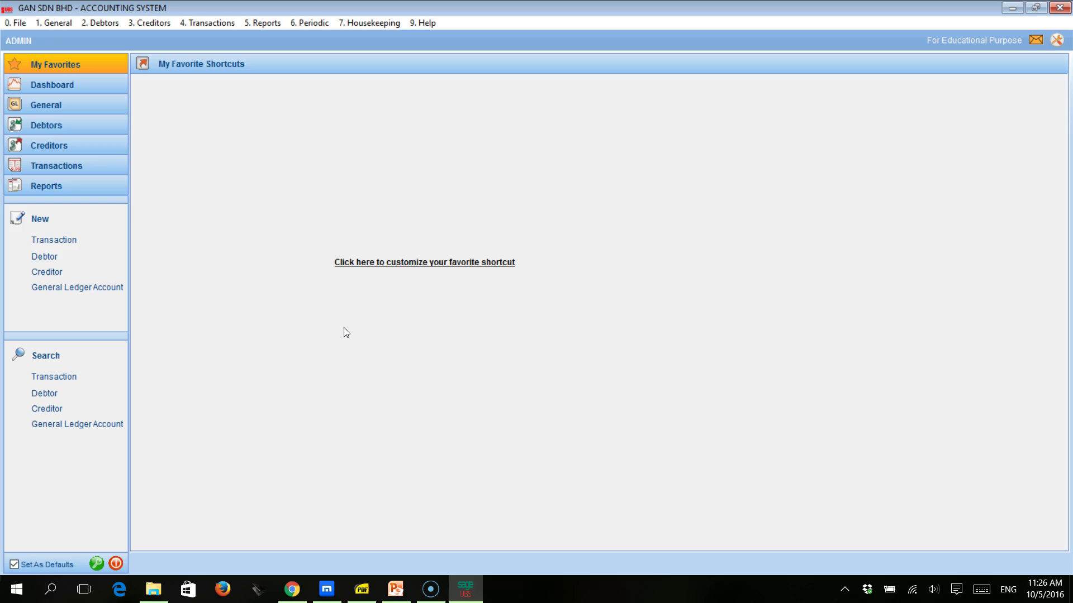
Switch to lesson 3.pdf and read the edit-transactions tasks under question 11, then return to the accounting system
{"action": "left_click", "coordinate": [414, 403]}
{"action": "left_click", "coordinate": [362, 587]}
{"action": "scroll", "coordinate": [433, 307], "scroll_direction": "down", "scroll_amount": 10}
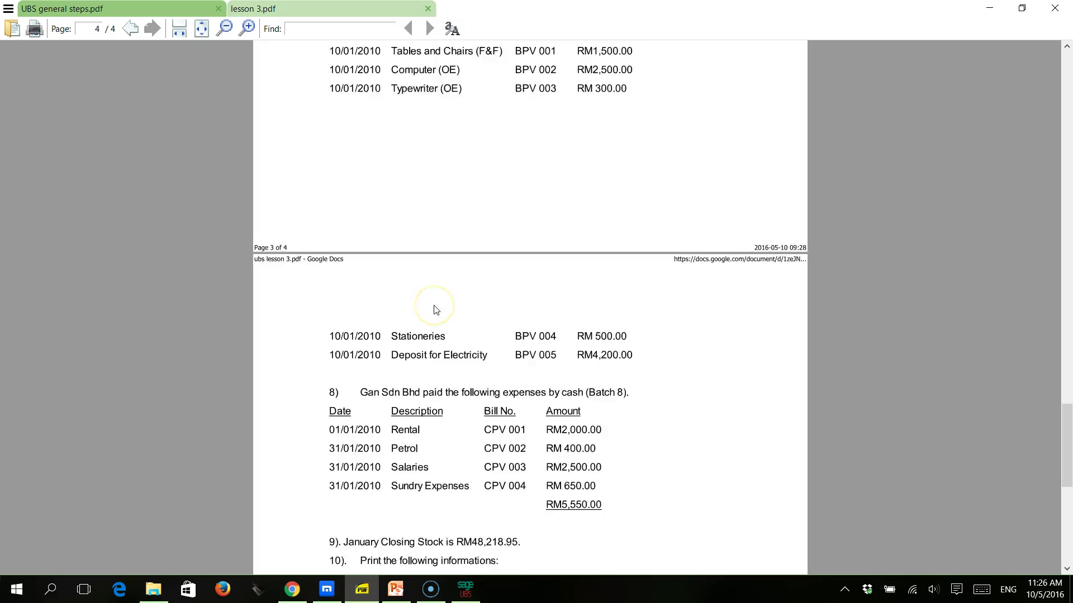
{"action": "scroll", "coordinate": [436, 310], "scroll_direction": "down", "scroll_amount": 3}
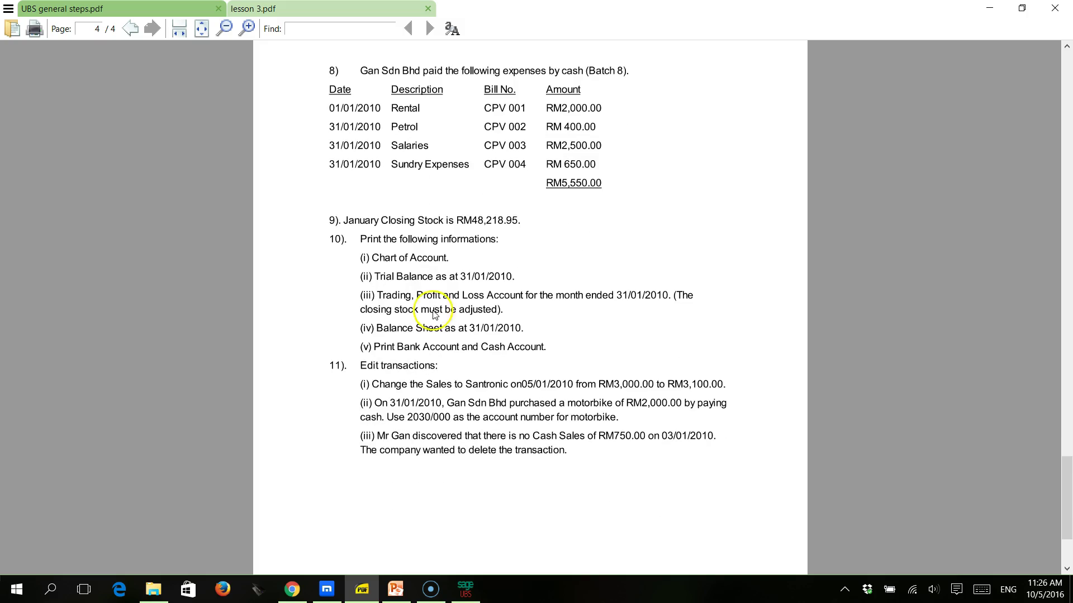
{"action": "scroll", "coordinate": [436, 313], "scroll_direction": "down", "scroll_amount": 3}
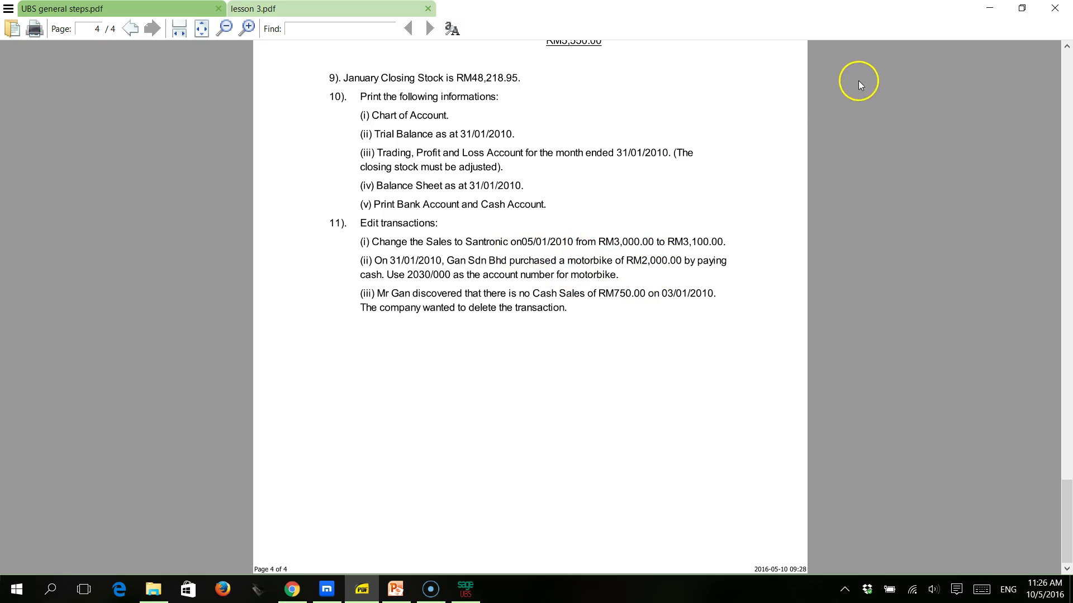
{"action": "left_click", "coordinate": [990, 11]}
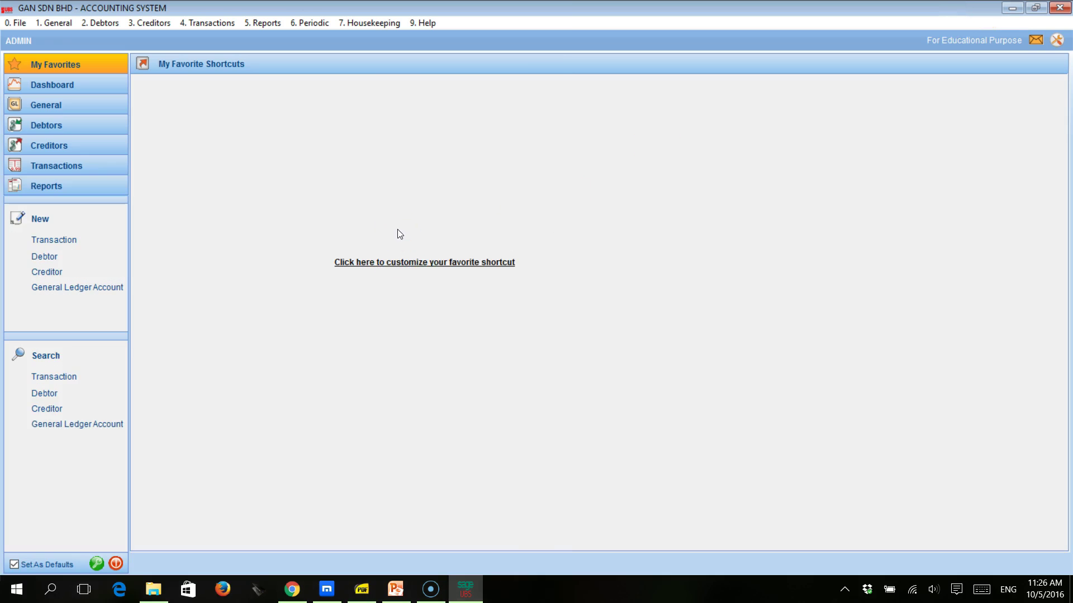
Open Transactions File Maintenance and select the Santronic Computers INV 001 line in batch 3, the January 2010 sales journal
{"action": "left_click", "coordinate": [212, 24]}
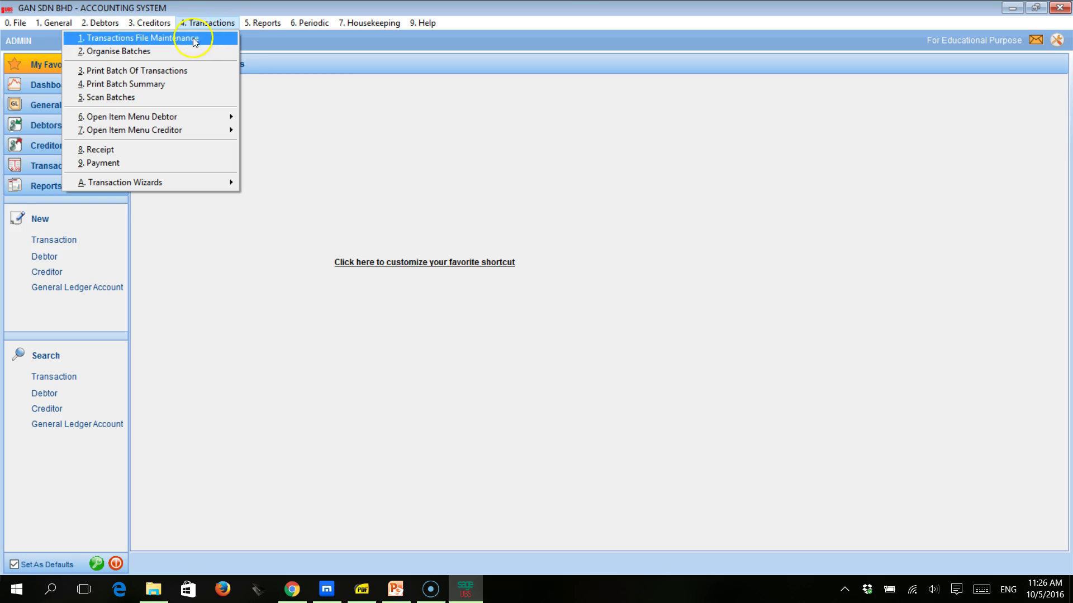
{"action": "left_click", "coordinate": [194, 39]}
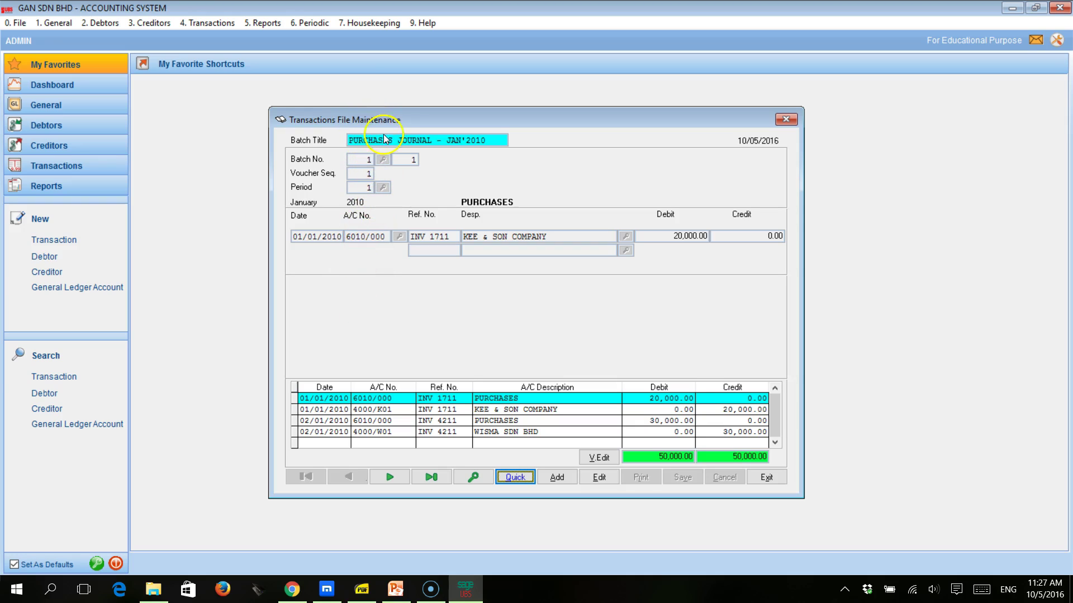
{"action": "left_click", "coordinate": [390, 478]}
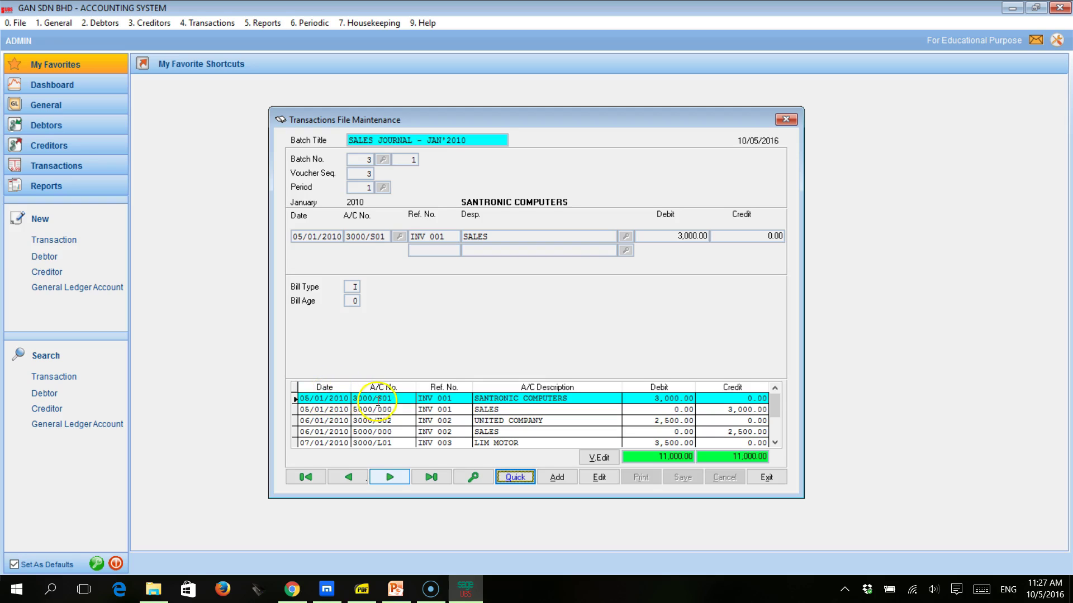
{"action": "left_click", "coordinate": [309, 400]}
{"action": "left_click", "coordinate": [307, 411]}
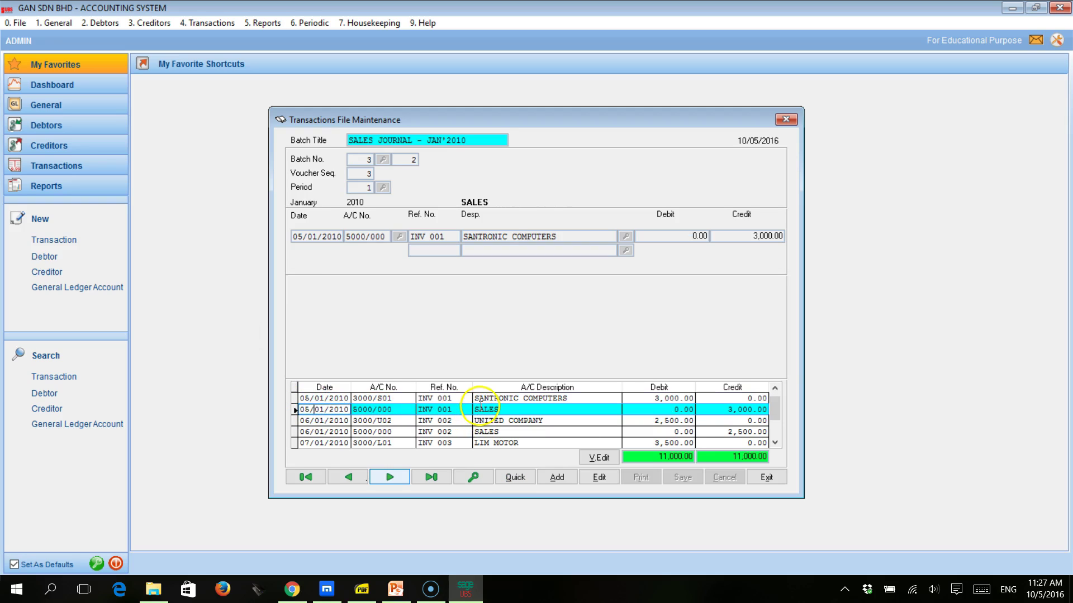
{"action": "left_click", "coordinate": [528, 399]}
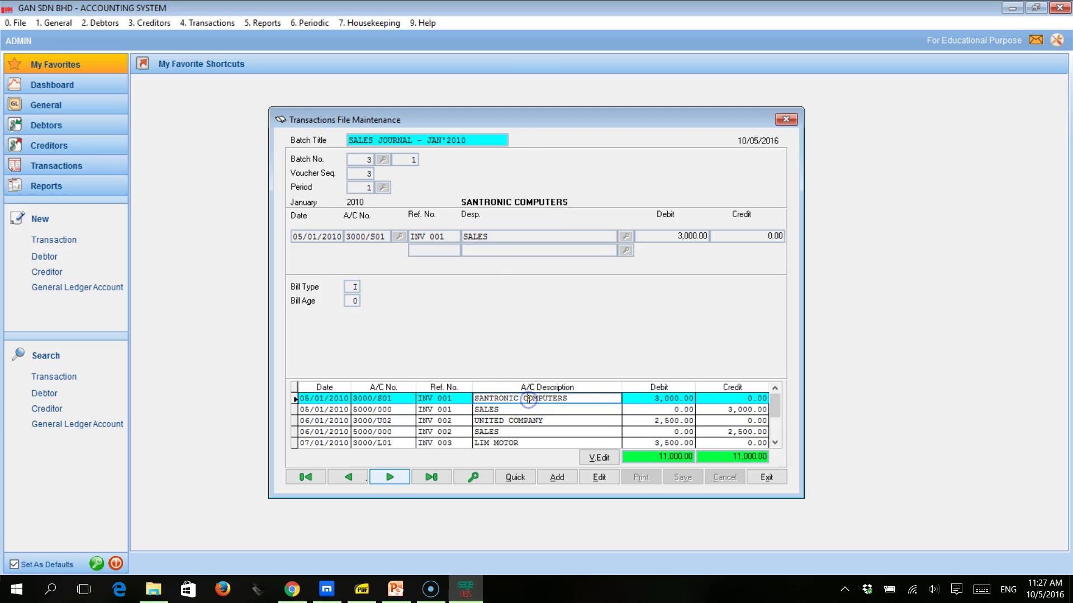
{"action": "left_click", "coordinate": [656, 398]}
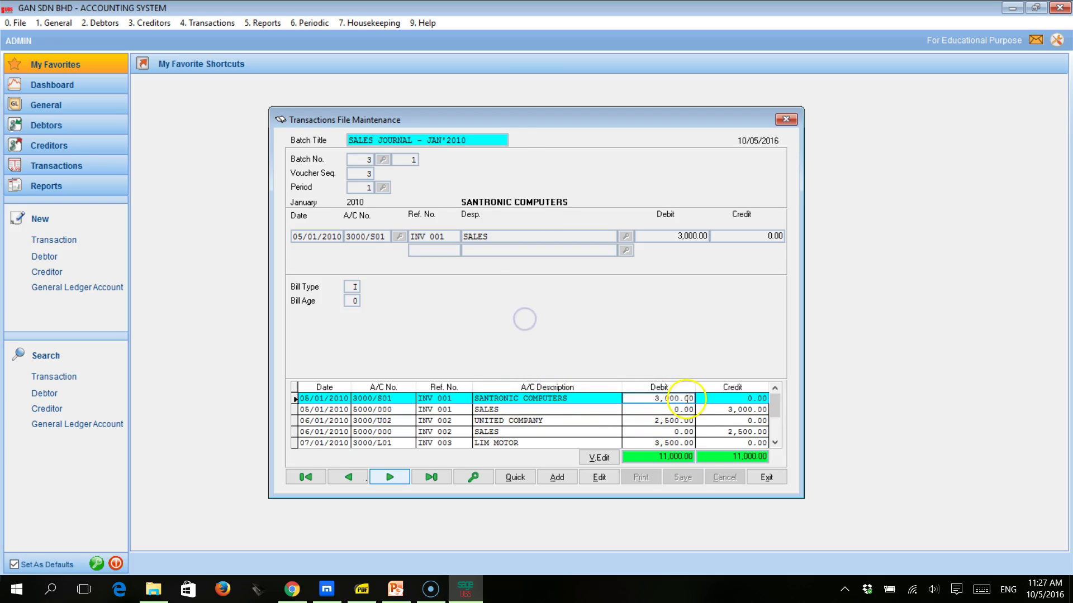
{"action": "left_click", "coordinate": [729, 410]}
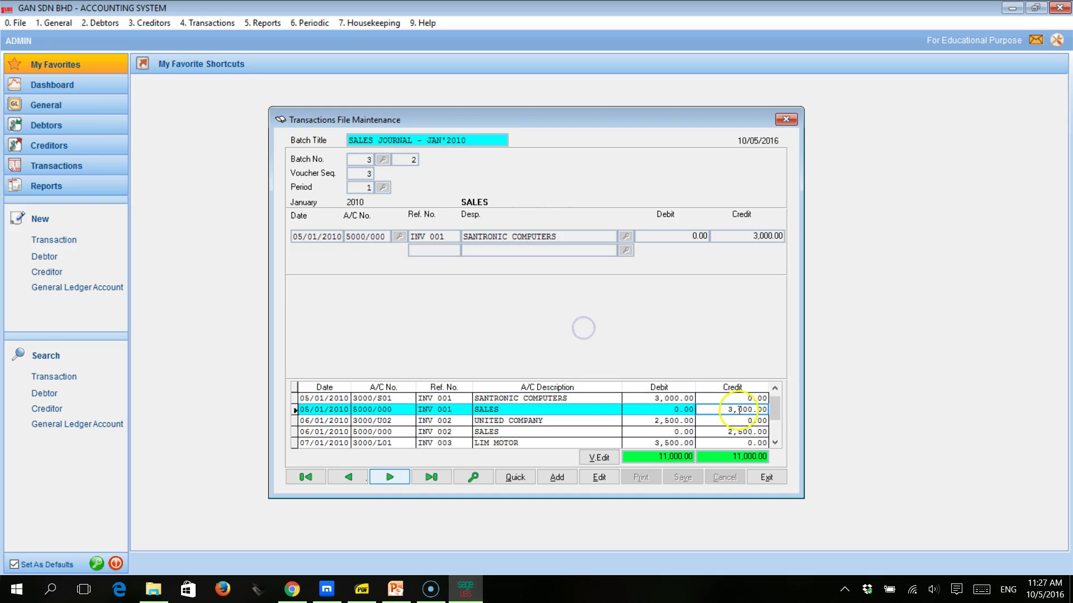
{"action": "left_click", "coordinate": [737, 410]}
{"action": "key", "text": "Up"}
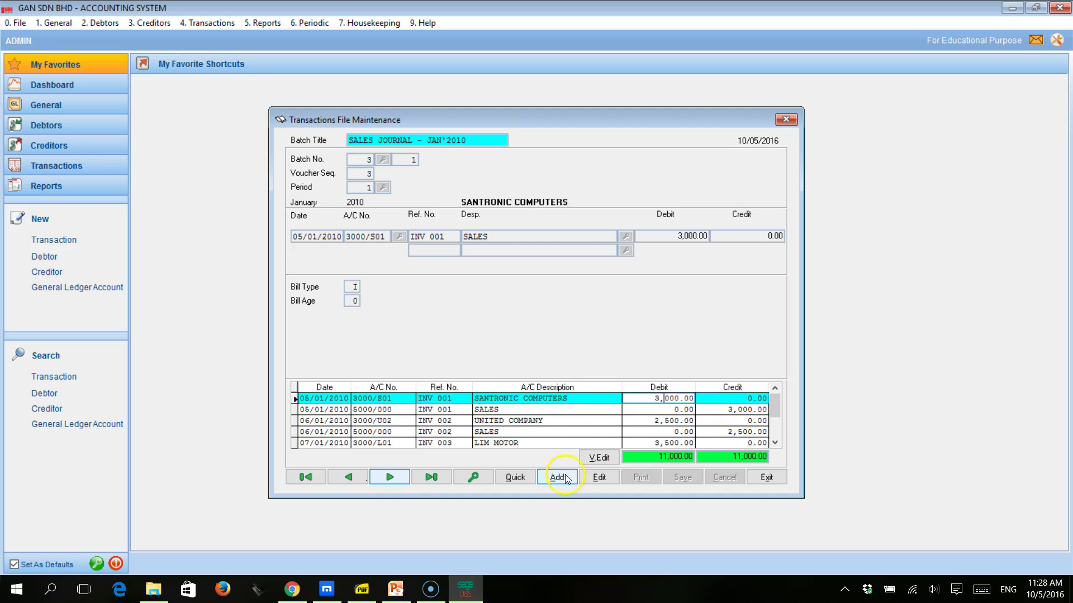
Edit the Santronic Computers INV 001 line to a debit of 3,100.00 and save it
{"action": "left_click", "coordinate": [596, 479]}
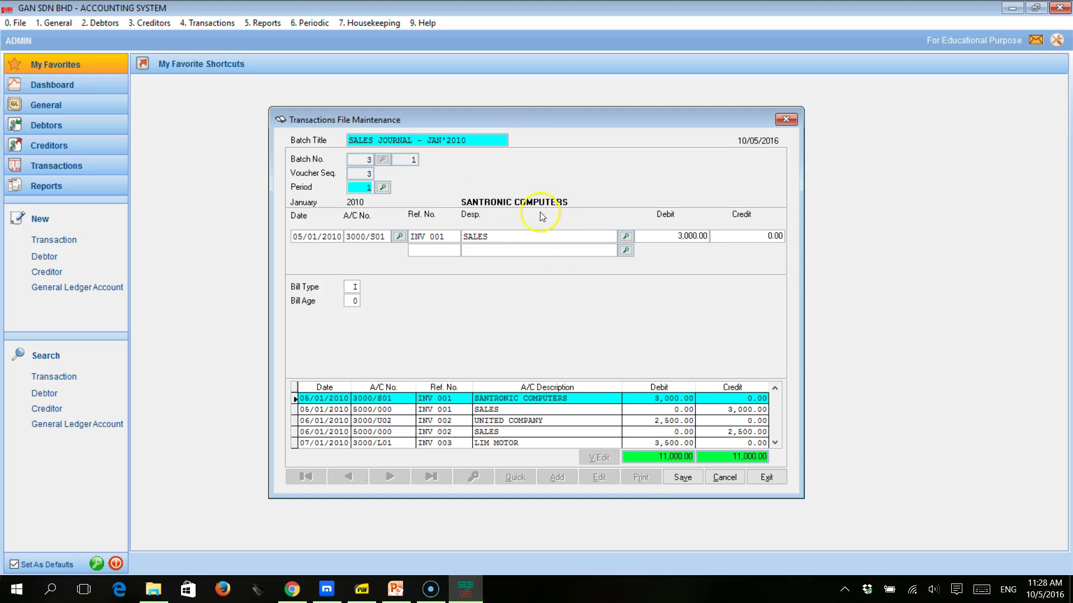
{"action": "left_click", "coordinate": [371, 591]}
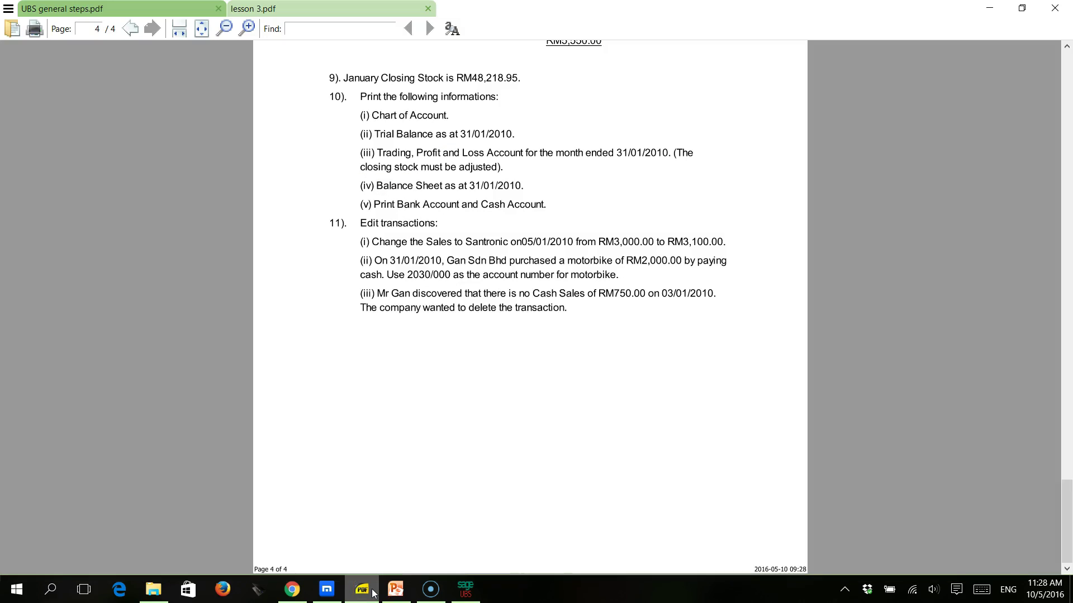
{"action": "left_click", "coordinate": [373, 592]}
{"action": "left_click", "coordinate": [684, 236]}
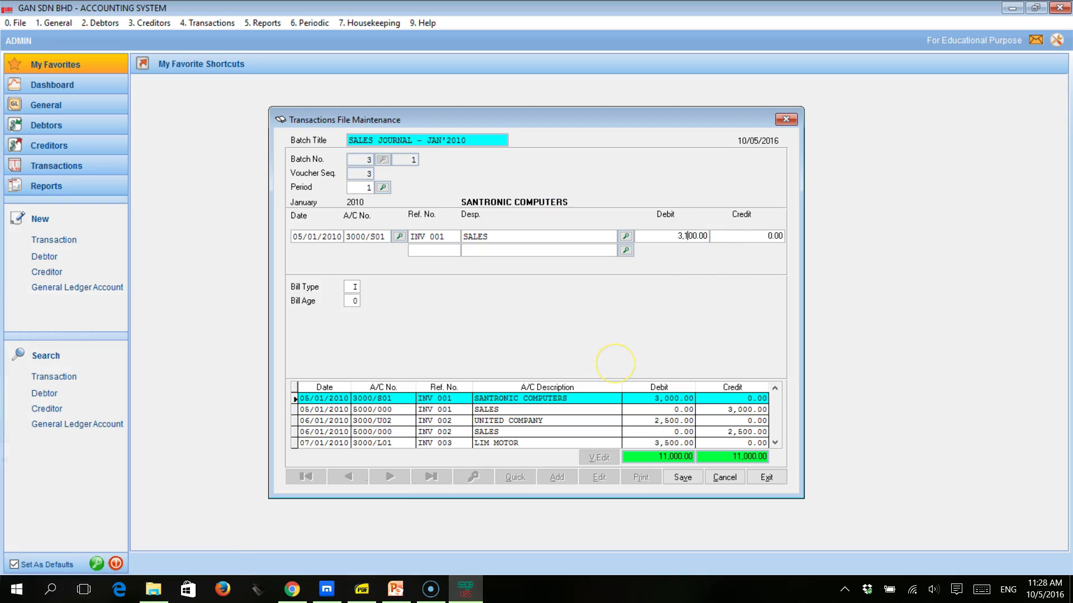
{"action": "left_click", "coordinate": [681, 478]}
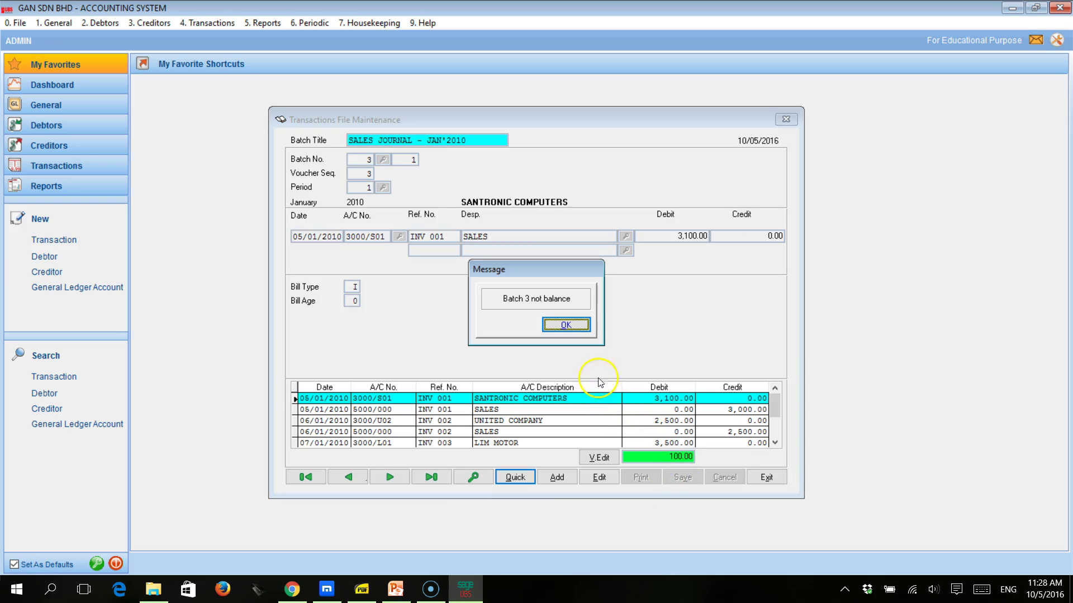
{"action": "left_click", "coordinate": [559, 326]}
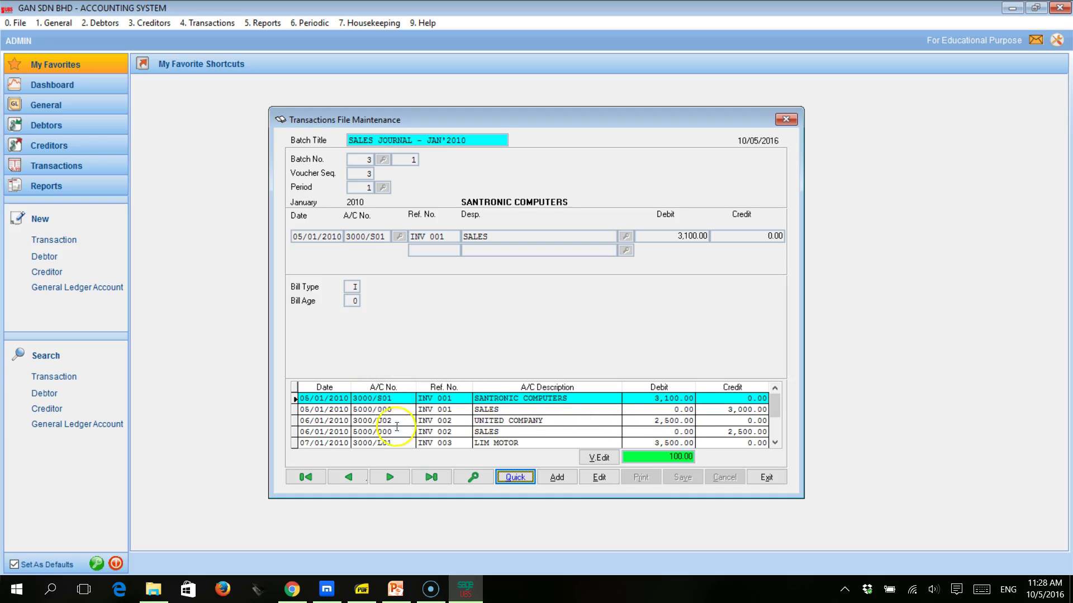
Set the credit of the matching Sales line (5000/000, INV 001) to 3,100.00, save it, and compare both lines
{"action": "left_click", "coordinate": [668, 398]}
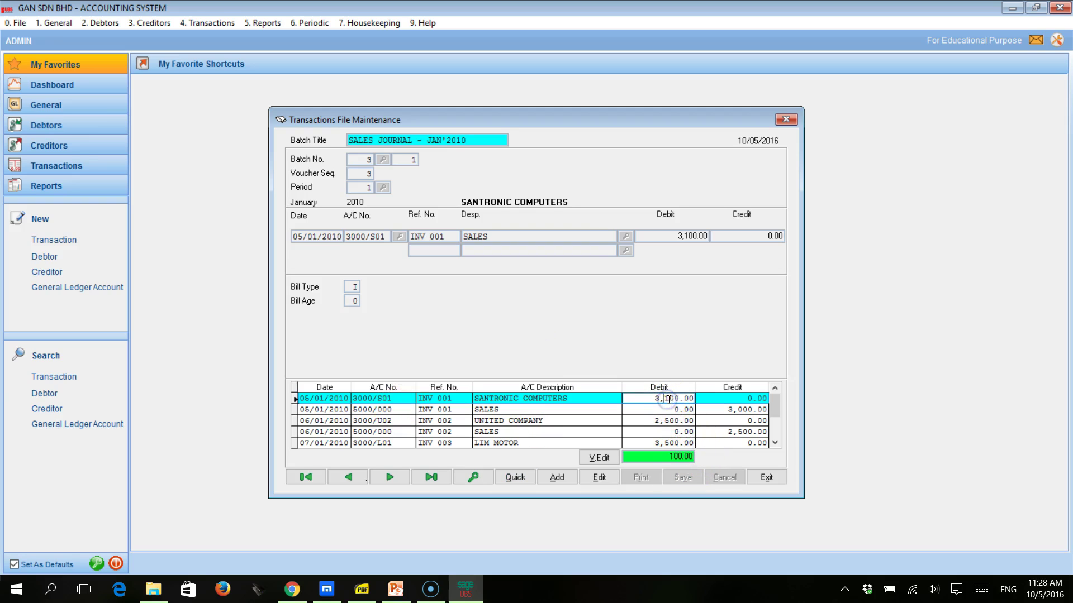
{"action": "left_click", "coordinate": [597, 395]}
{"action": "left_click_drag", "start_coordinate": [348, 409], "coordinate": [307, 411]}
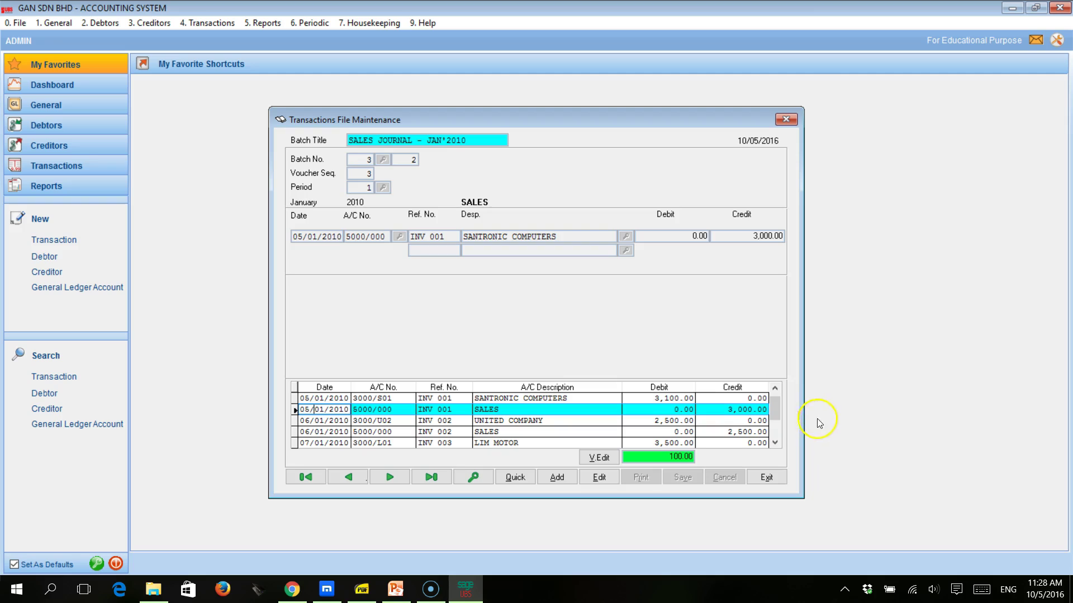
{"action": "left_click", "coordinate": [735, 409]}
{"action": "left_click", "coordinate": [725, 409]}
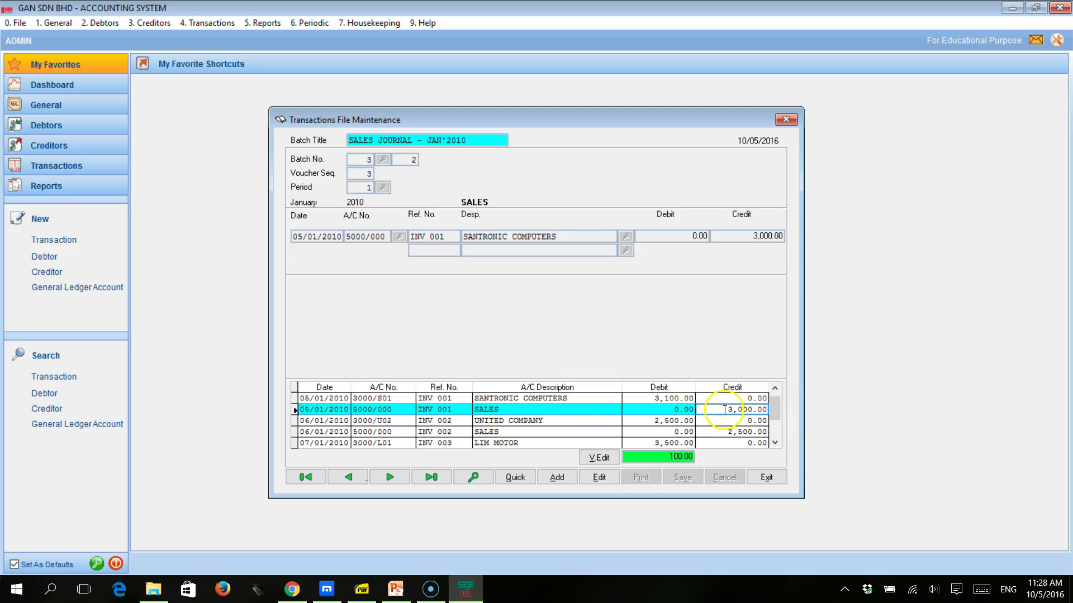
{"action": "left_click", "coordinate": [741, 410]}
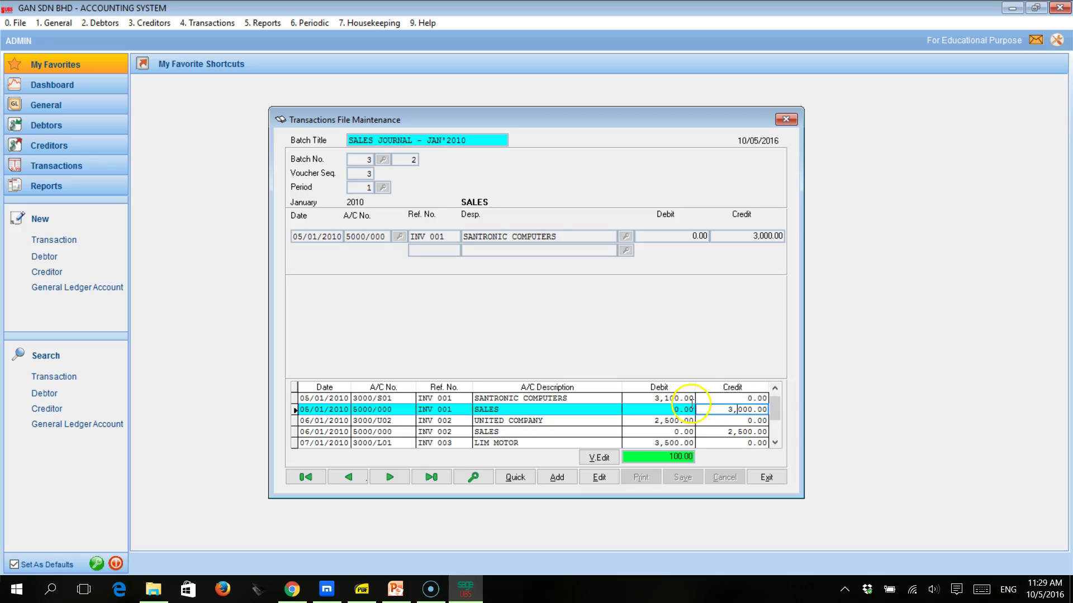
{"action": "left_click", "coordinate": [602, 478]}
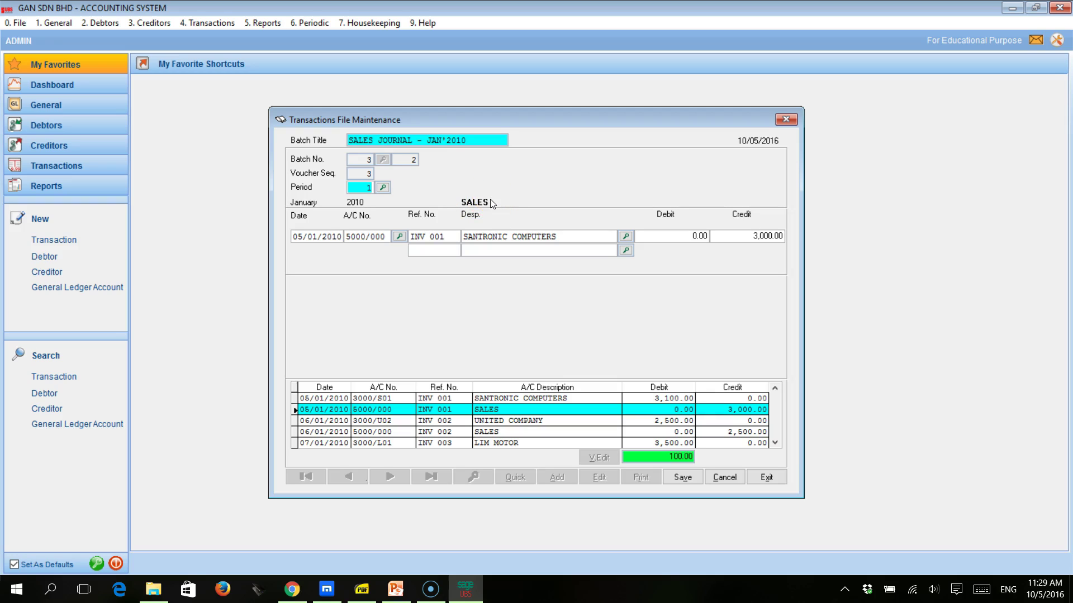
{"action": "left_click", "coordinate": [761, 235]}
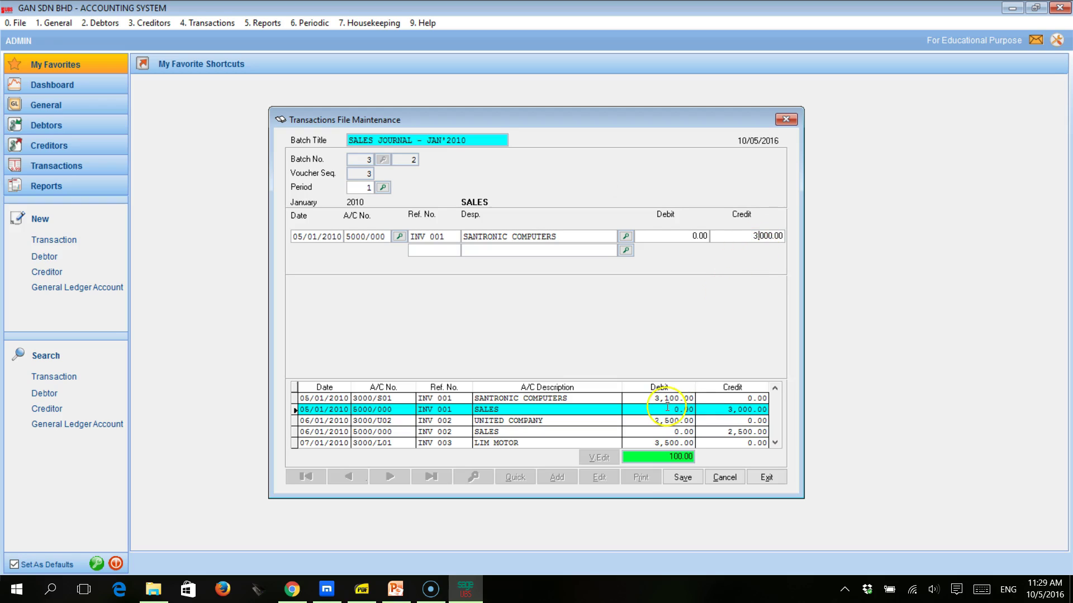
{"action": "type", "text": "1"}
{"action": "left_click", "coordinate": [684, 478]}
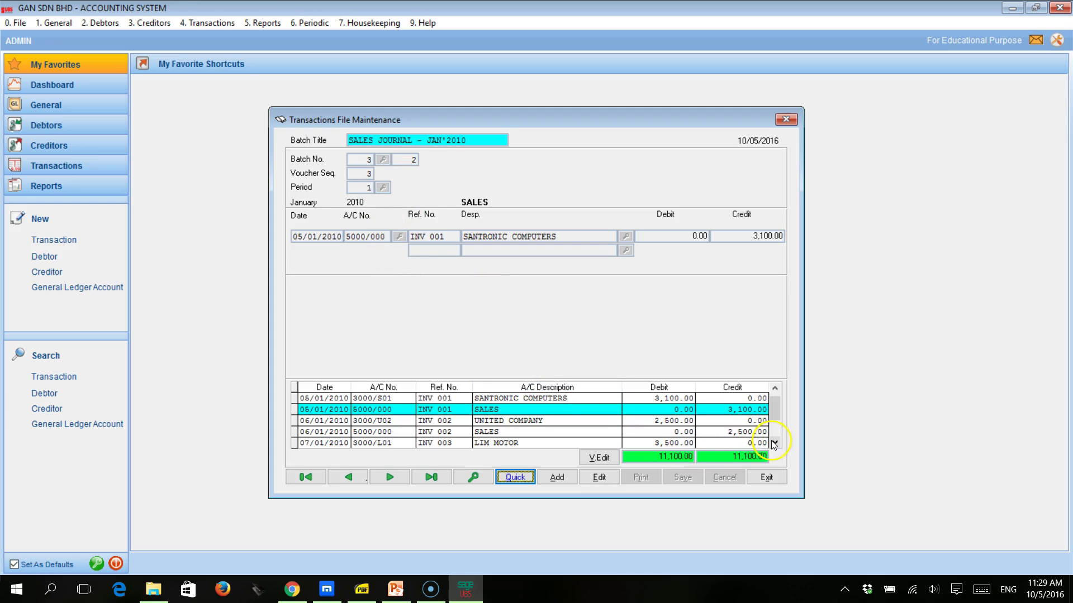
{"action": "left_click", "coordinate": [670, 398]}
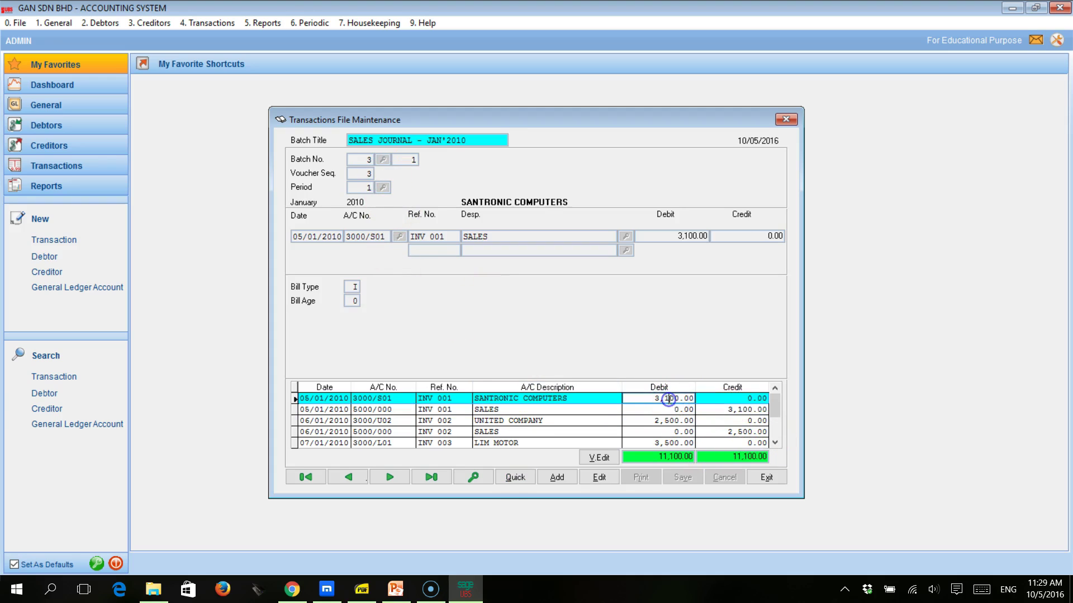
{"action": "left_click", "coordinate": [743, 409]}
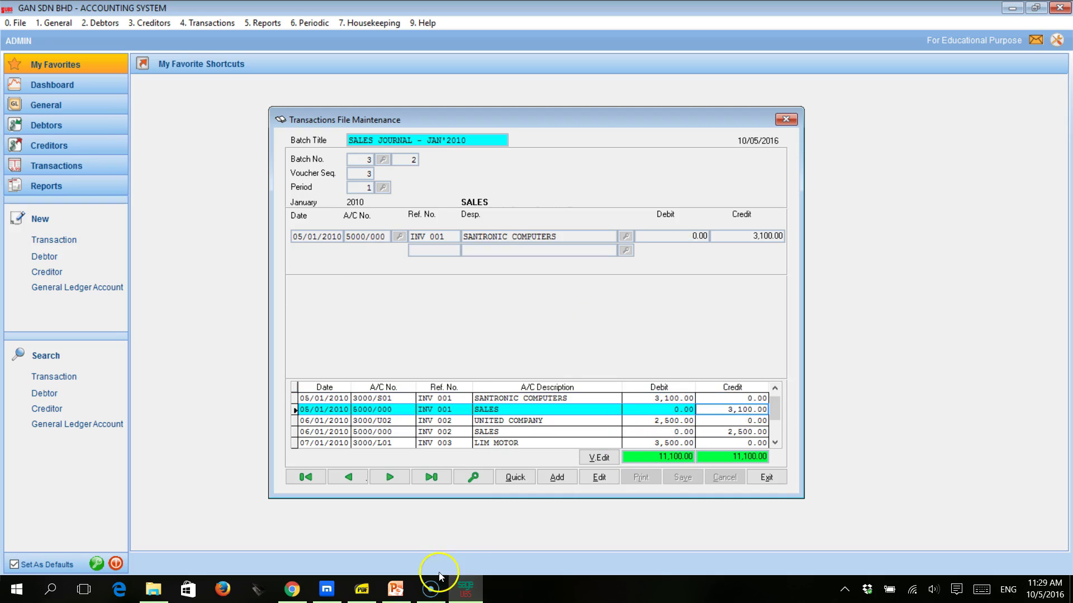
Review the motorbike purchase task and chart of accounts in lesson 3.pdf, and view the General Ledger A/C Maintenance form
{"action": "left_click", "coordinate": [362, 597]}
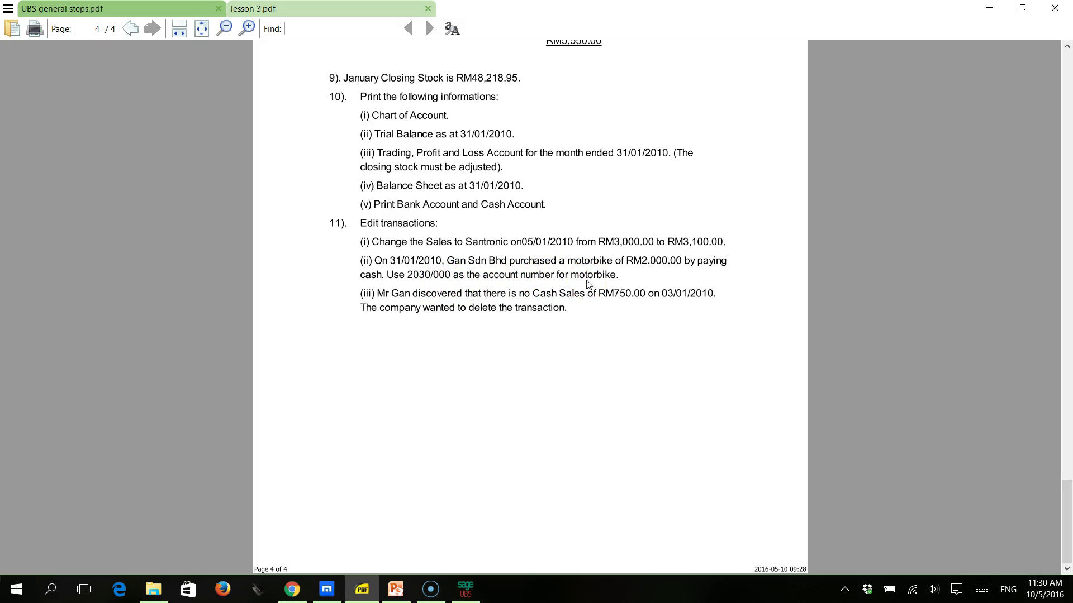
{"action": "scroll", "coordinate": [499, 233], "scroll_direction": "up", "scroll_amount": 12}
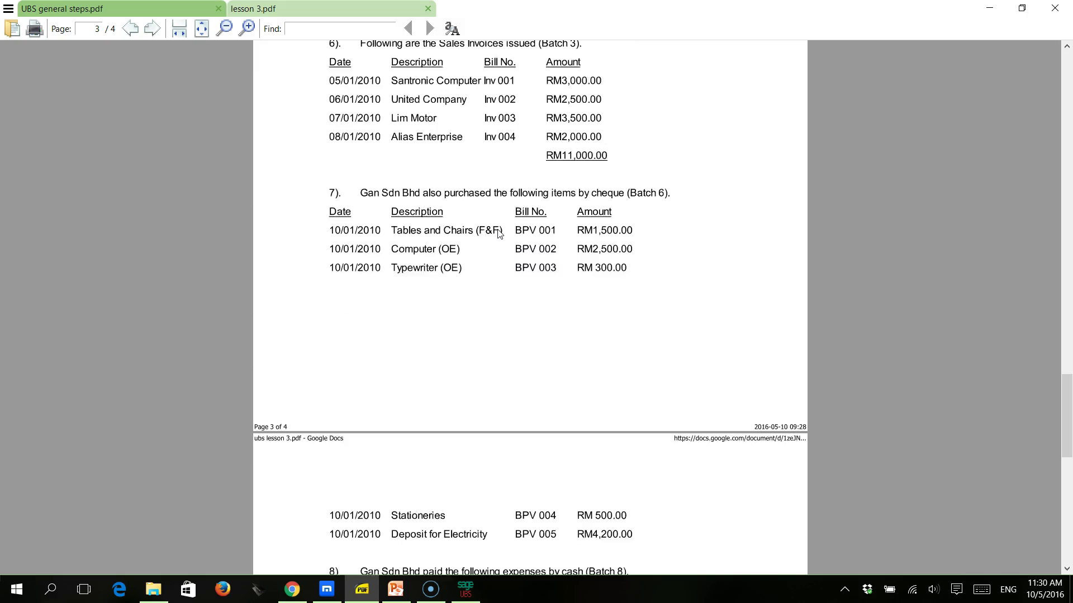
{"action": "scroll", "coordinate": [499, 234], "scroll_direction": "up", "scroll_amount": 10}
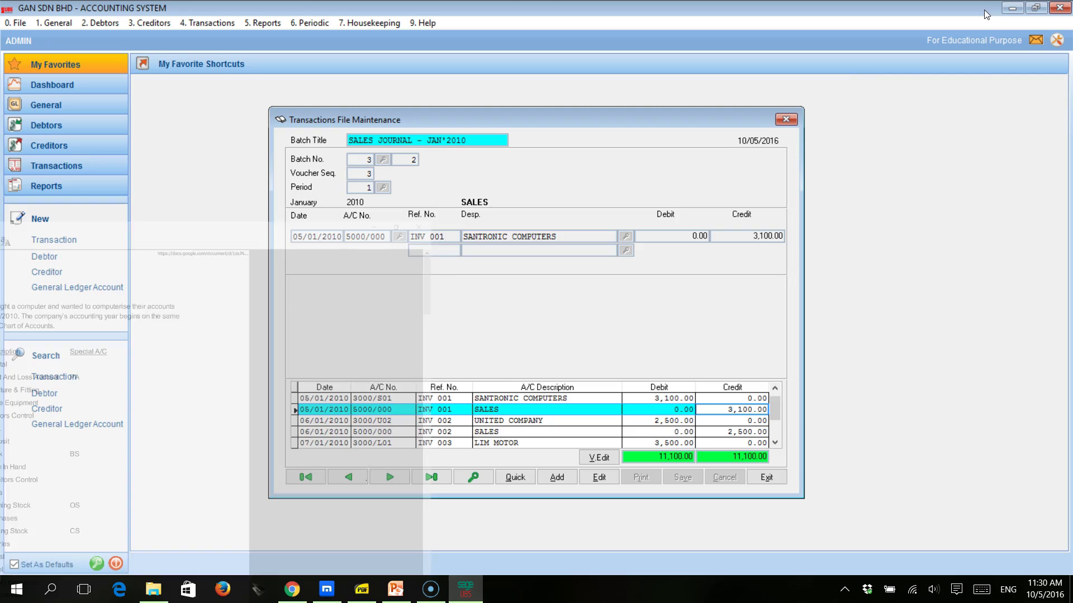
{"action": "left_click", "coordinate": [988, 9]}
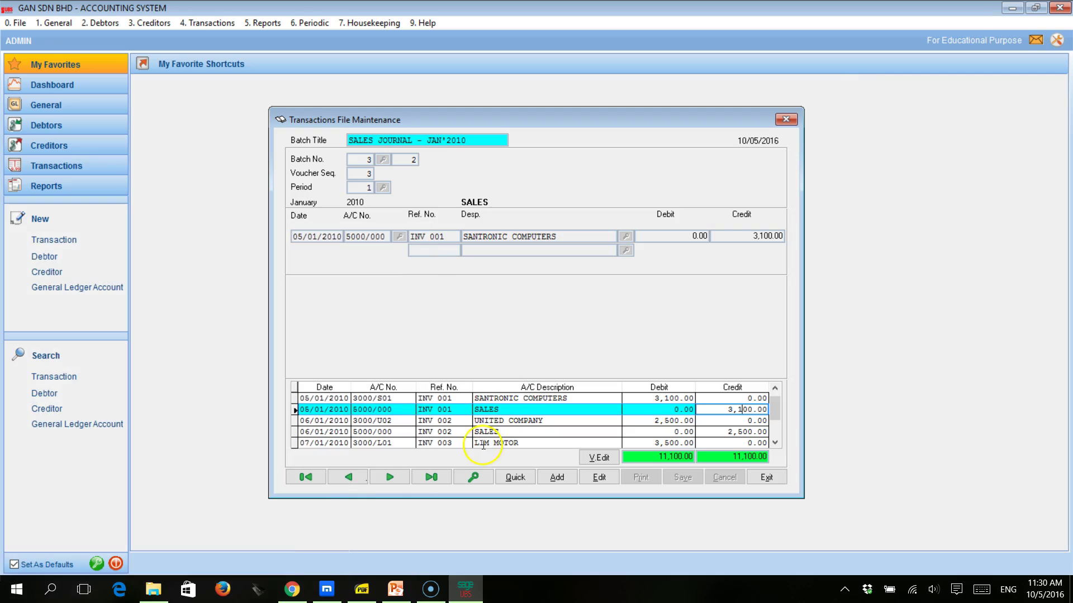
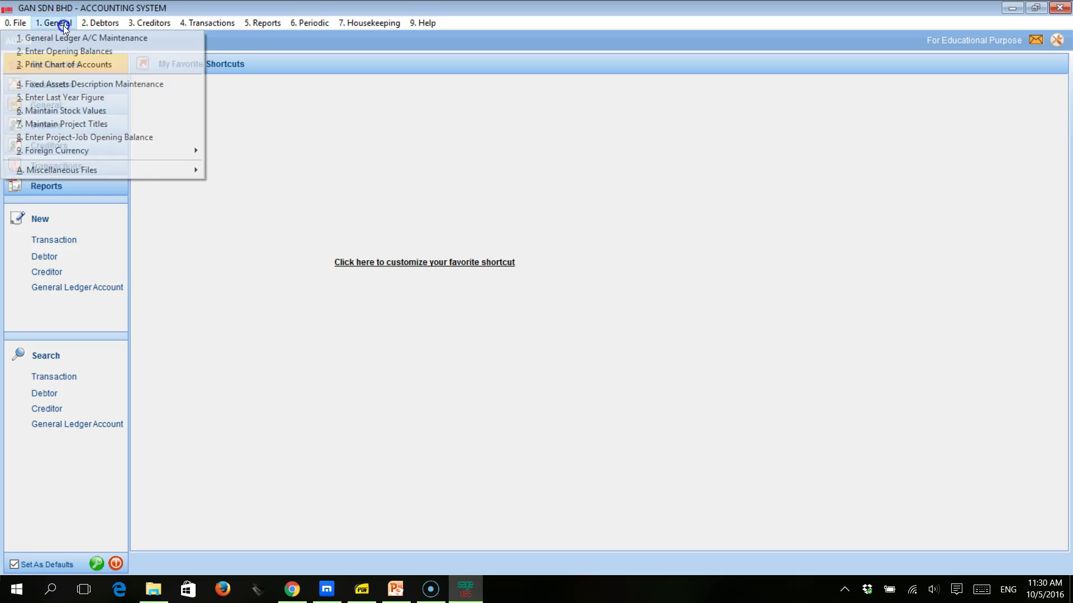
{"action": "left_click", "coordinate": [49, 36]}
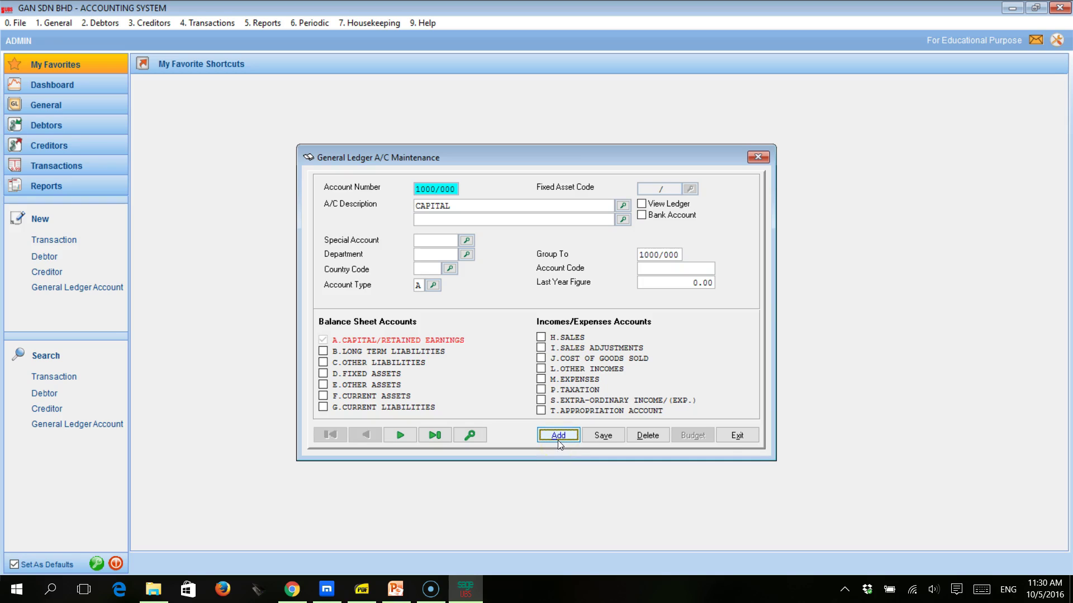
{"action": "left_click", "coordinate": [738, 437]}
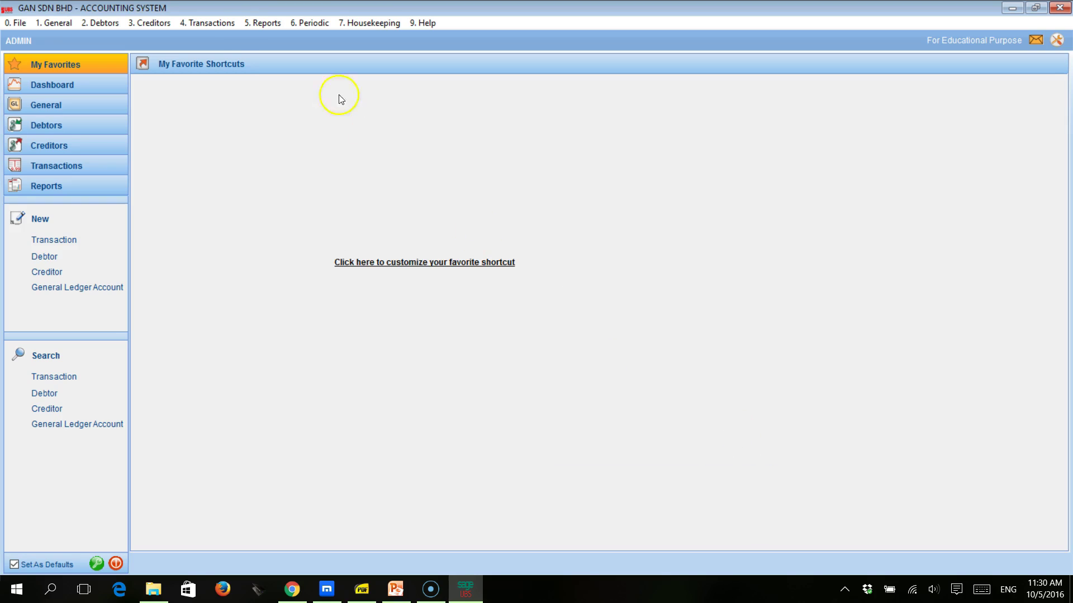
Open Transactions File Maintenance and start a quick entry
{"action": "left_click", "coordinate": [225, 23]}
{"action": "left_click", "coordinate": [218, 36]}
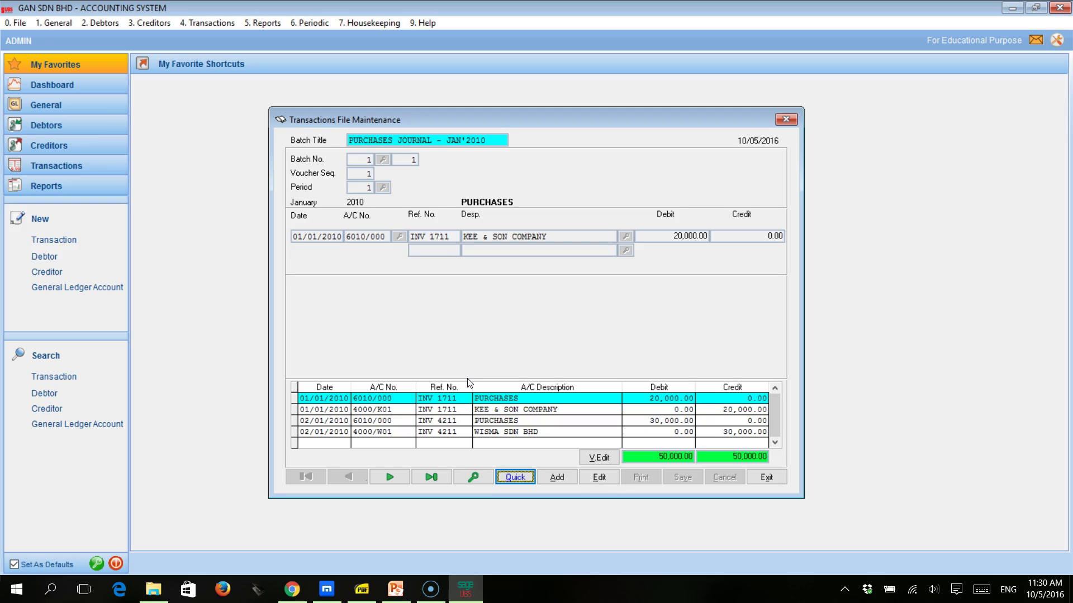
{"action": "left_click", "coordinate": [479, 328]}
{"action": "left_click", "coordinate": [515, 479]}
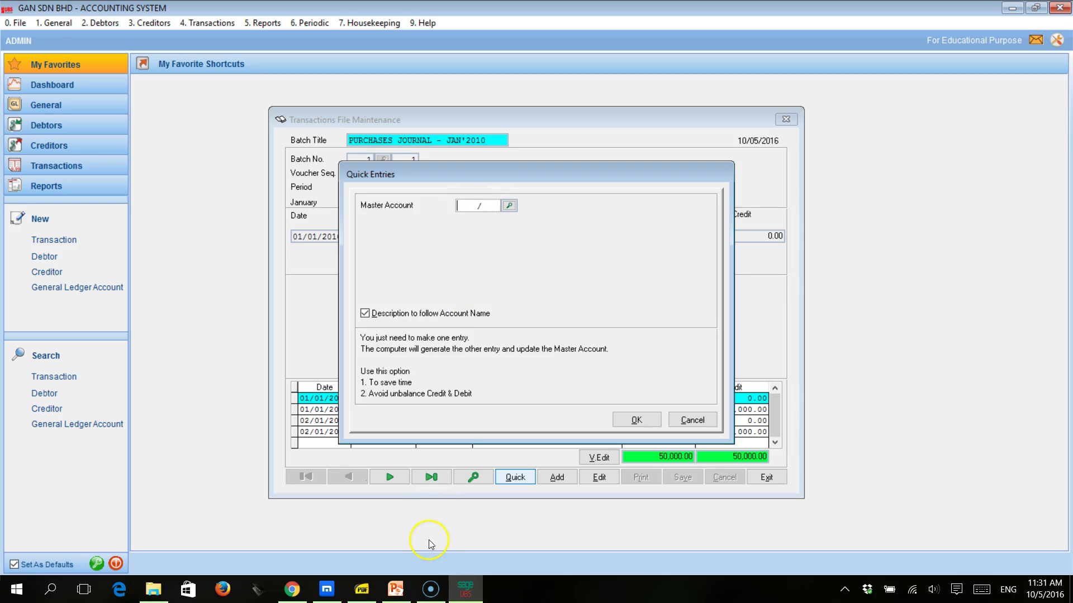
Check the motorbike purchase task in lesson 3.pdf and set the quick entry's master account to 3040/000, Cash in Hand
{"action": "left_click", "coordinate": [362, 589]}
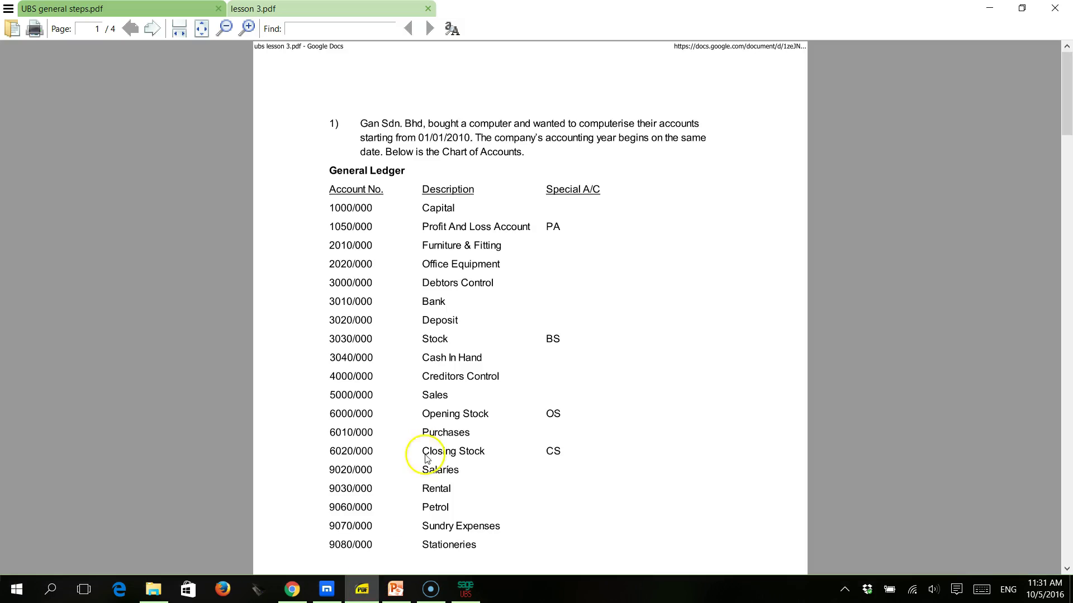
{"action": "scroll", "coordinate": [467, 388], "scroll_direction": "down", "scroll_amount": 20}
{"action": "scroll", "coordinate": [467, 388], "scroll_direction": "down", "scroll_amount": 5}
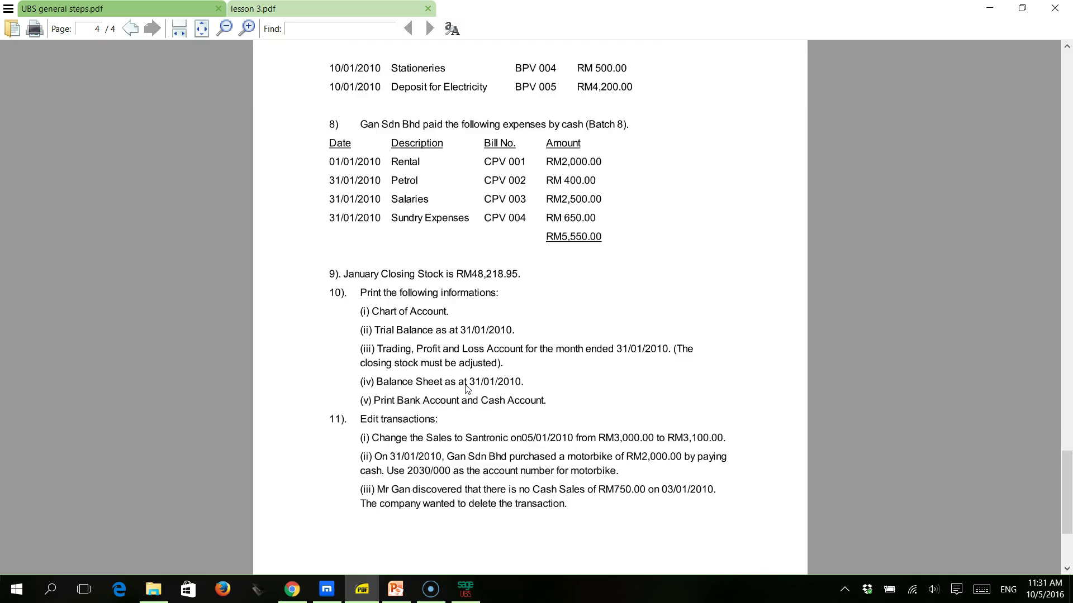
{"action": "scroll", "coordinate": [446, 398], "scroll_direction": "down", "scroll_amount": 1}
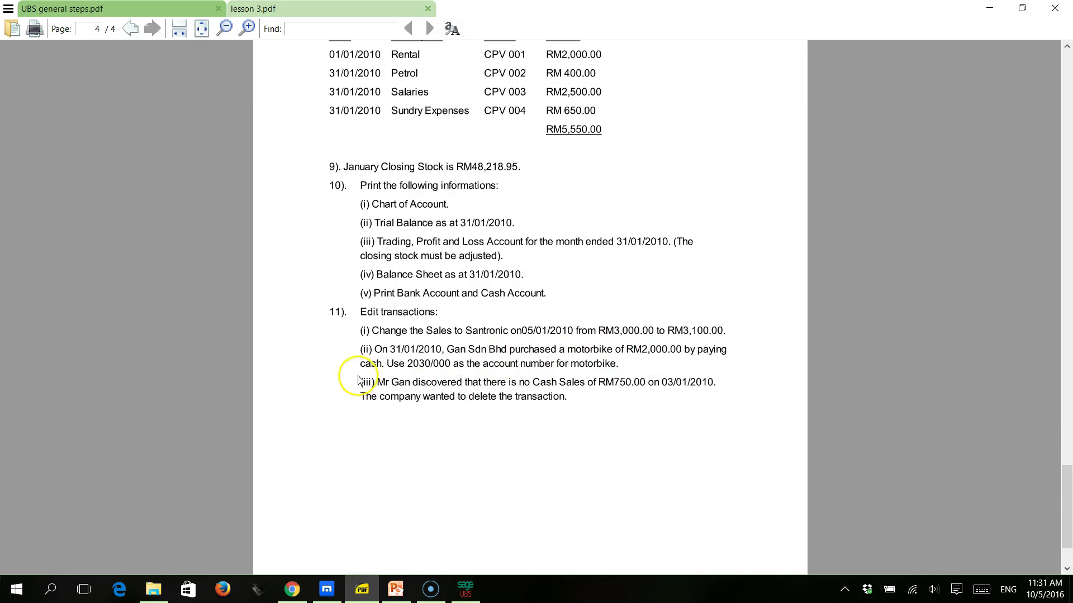
{"action": "left_click", "coordinate": [466, 590]}
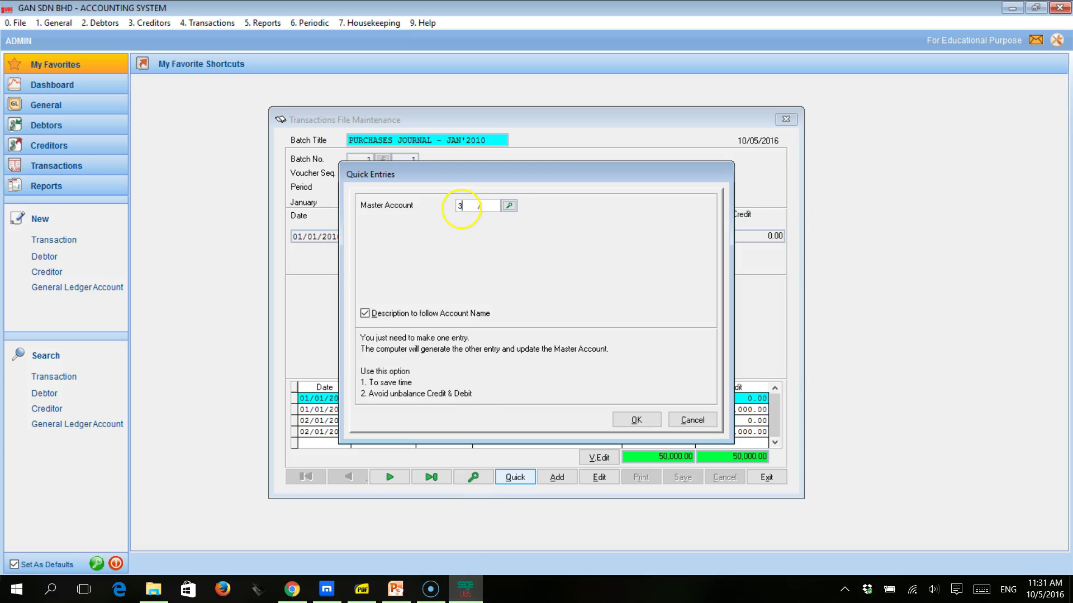
{"action": "key", "text": "Return"}
{"action": "key", "text": "Down"}
{"action": "key", "text": "Down"}
{"action": "key", "text": "Down"}
{"action": "key", "text": "Down"}
{"action": "key", "text": "Down"}
{"action": "key", "text": "Down"}
{"action": "key", "text": "Down"}
{"action": "key", "text": "Down"}
{"action": "key", "text": "Return"}
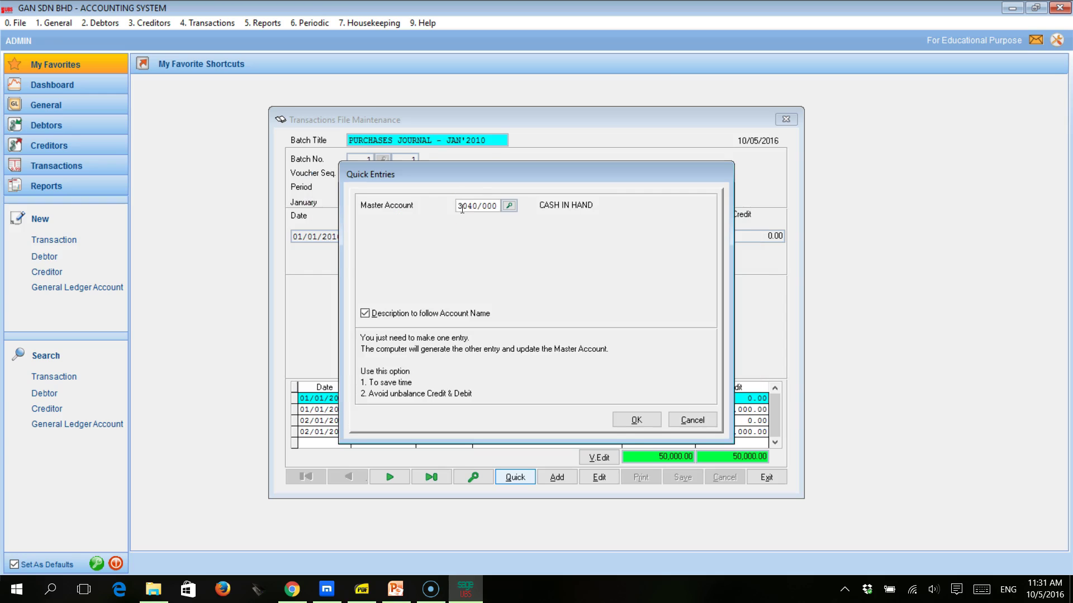
{"action": "left_click", "coordinate": [631, 419]}
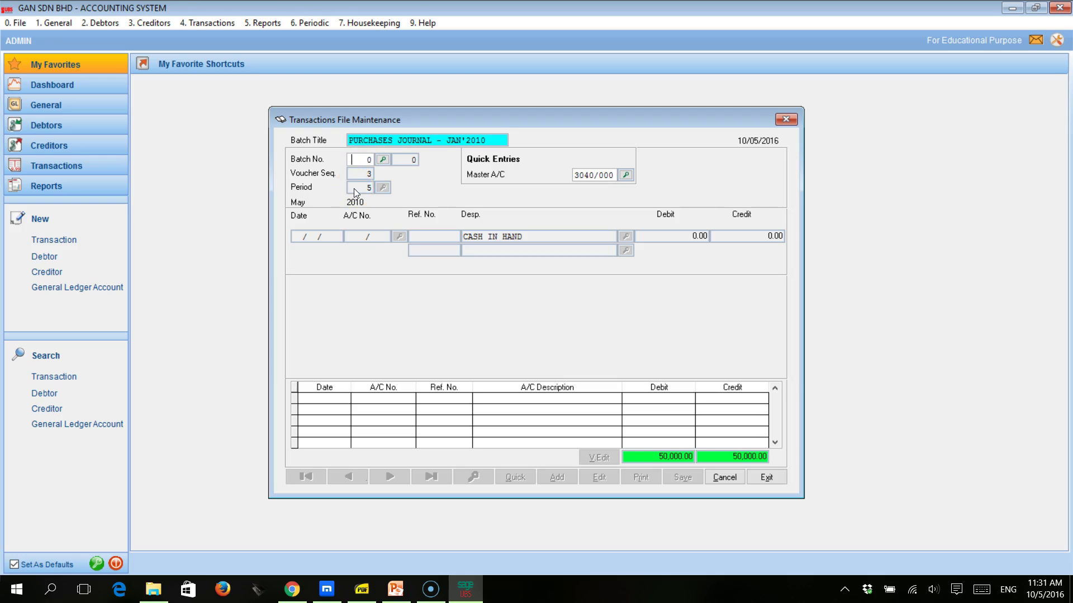
Choose batch 8, CASH PAYMENTS - JAN'2010, for the quick entry, keep period 1 and date it 31/01/2010
{"action": "left_click", "coordinate": [383, 160]}
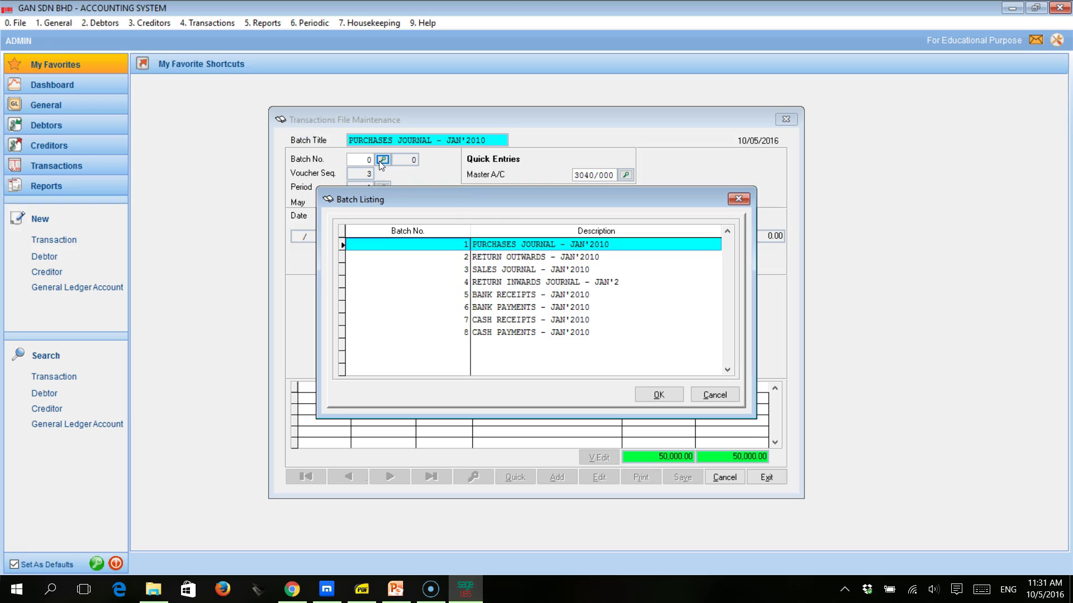
{"action": "left_click", "coordinate": [497, 333]}
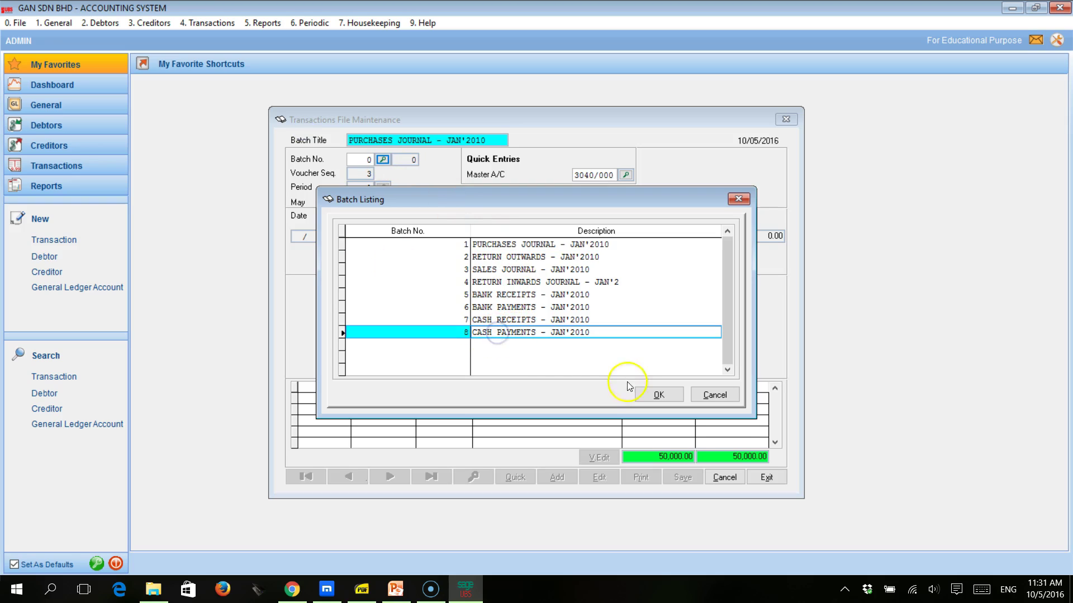
{"action": "left_click", "coordinate": [659, 395]}
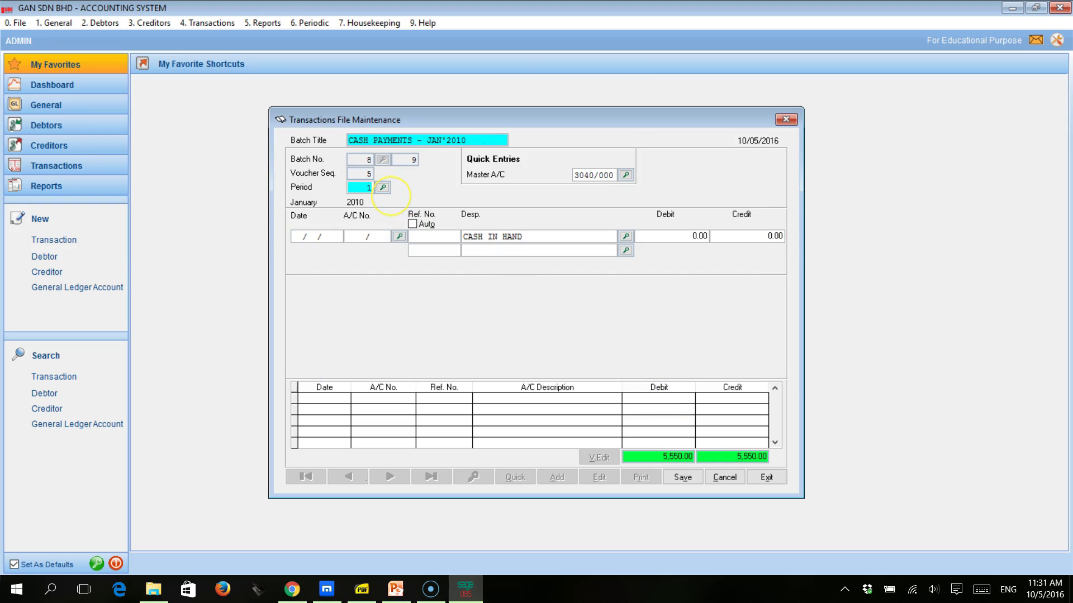
{"action": "key", "text": "Return"}
{"action": "key", "text": "Return"}
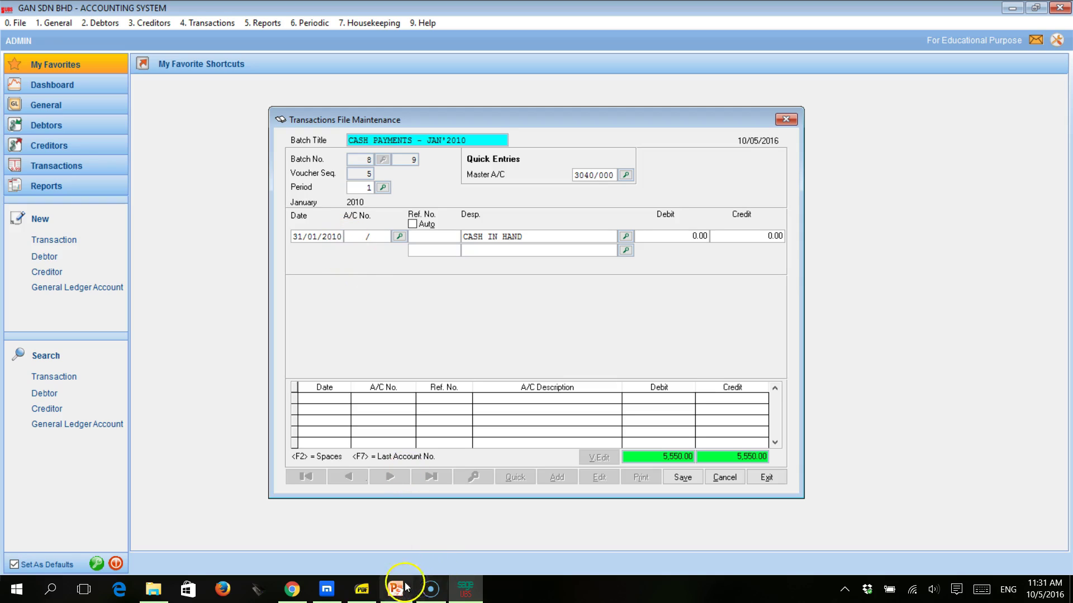
Check the motorbike account number in lesson 3.pdf, enter account 2030/000 on the entry line and agree to create it
{"action": "left_click", "coordinate": [366, 589]}
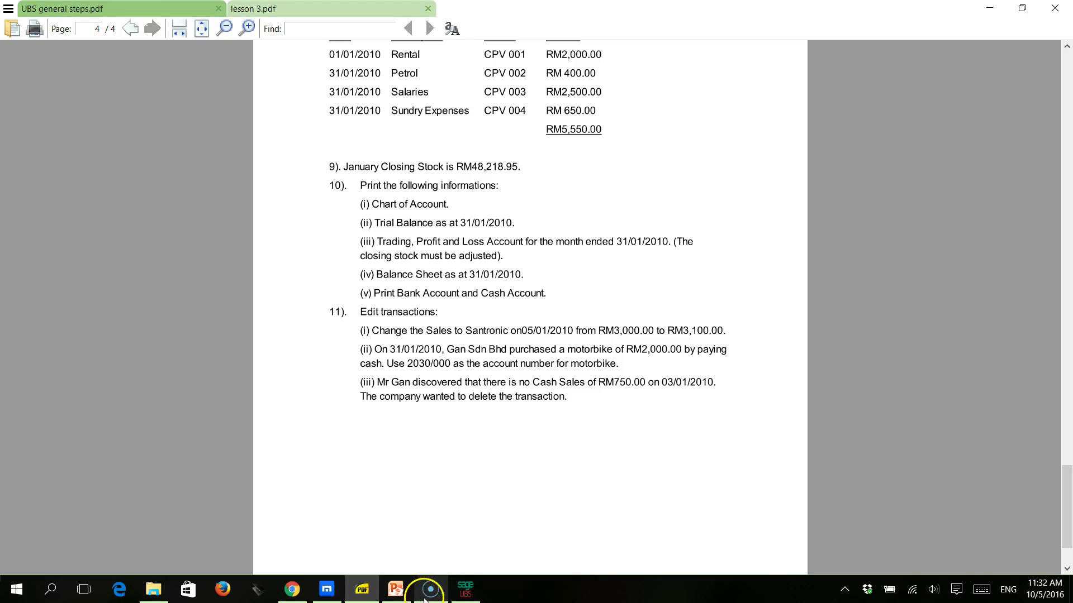
{"action": "left_click", "coordinate": [465, 590]}
{"action": "left_click", "coordinate": [353, 236]}
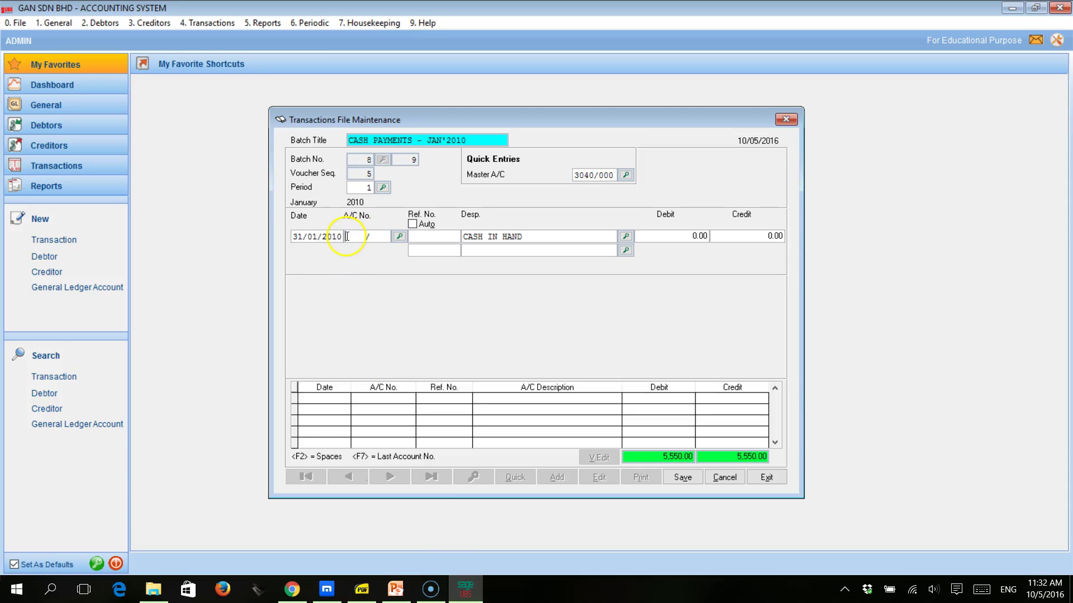
{"action": "type", "text": "2030/000"}
{"action": "key", "text": "Return"}
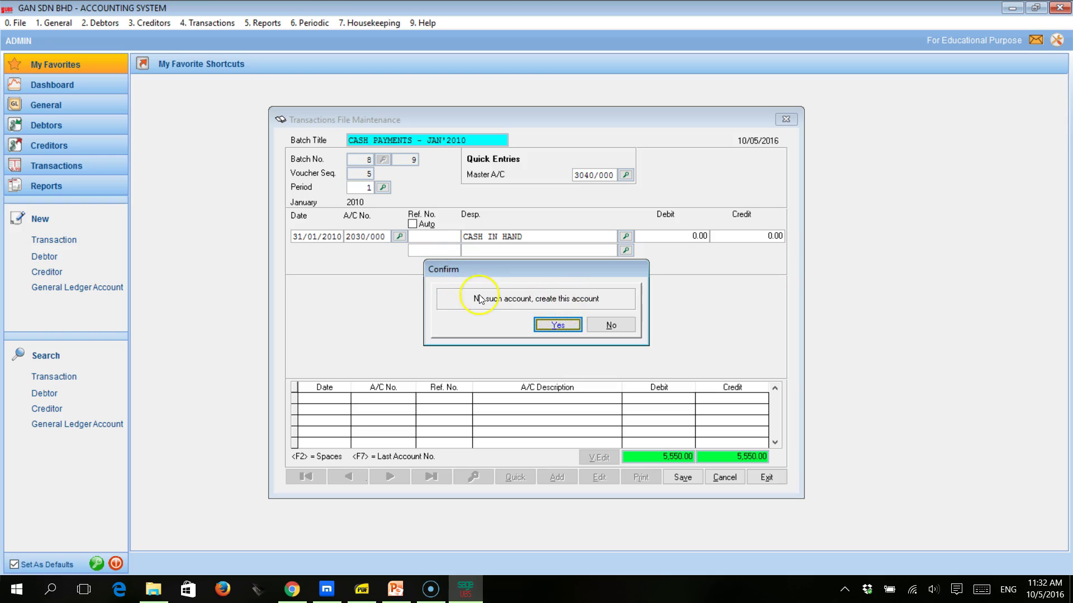
{"action": "left_click", "coordinate": [557, 325]}
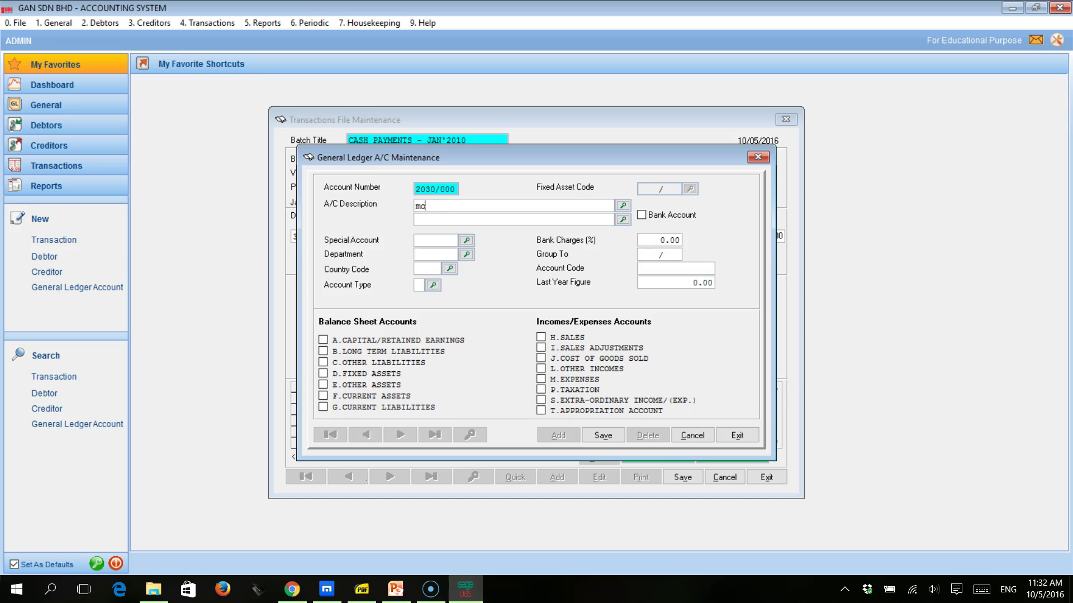
Describe the new general ledger account as MOTORBIKE, classify it under D. Fixed Assets and save it
{"action": "key", "text": "Caps_Lock"}
{"action": "type", "text": "MC"}
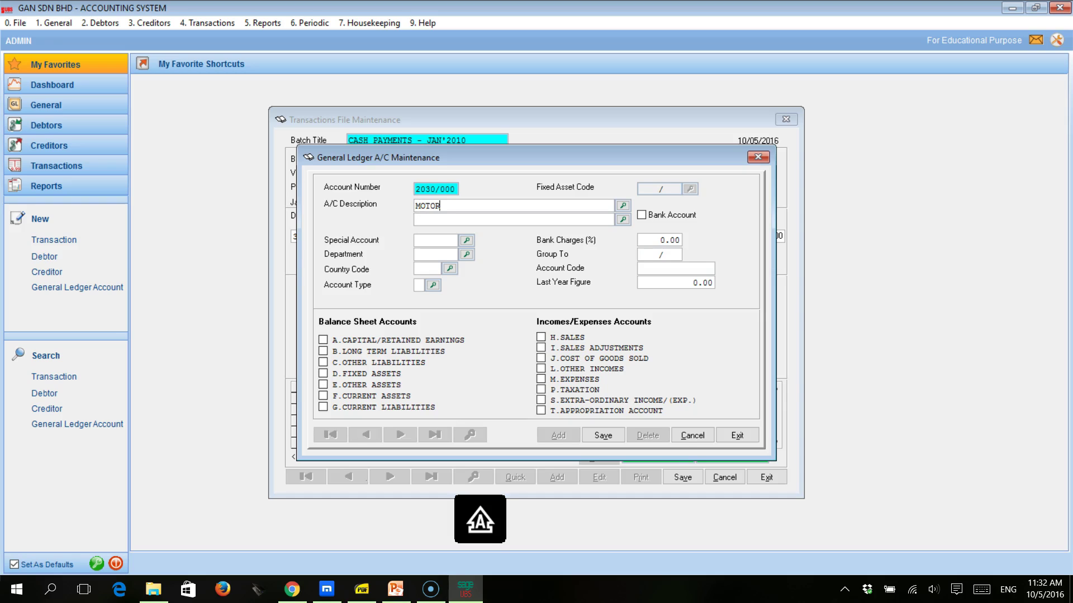
{"action": "type", "text": "TORBIKE"}
{"action": "key", "text": "shift+Tab"}
{"action": "key", "text": "Tab"}
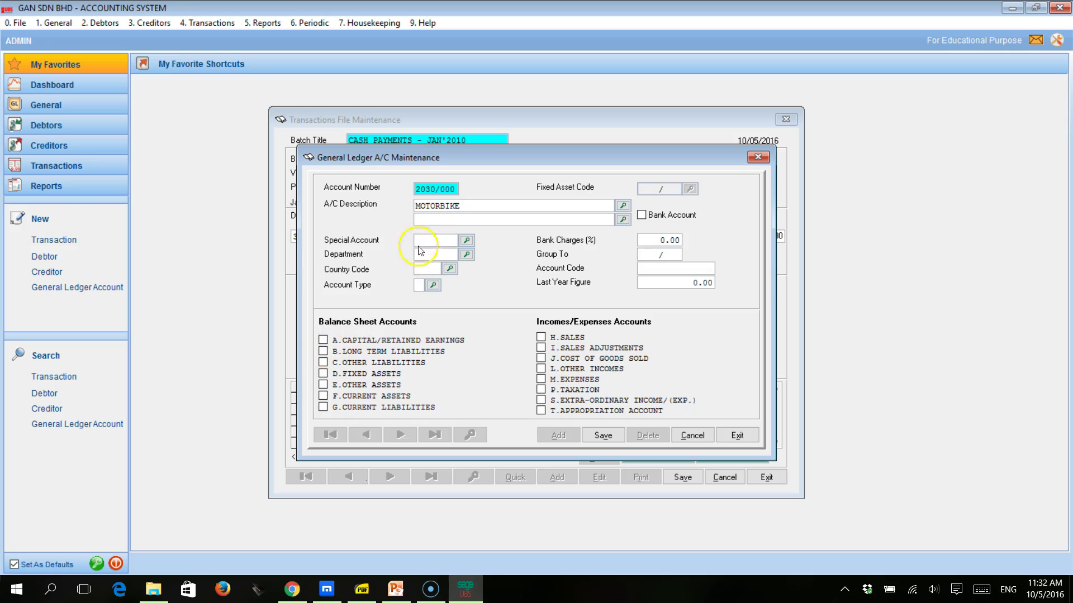
{"action": "left_click", "coordinate": [324, 374]}
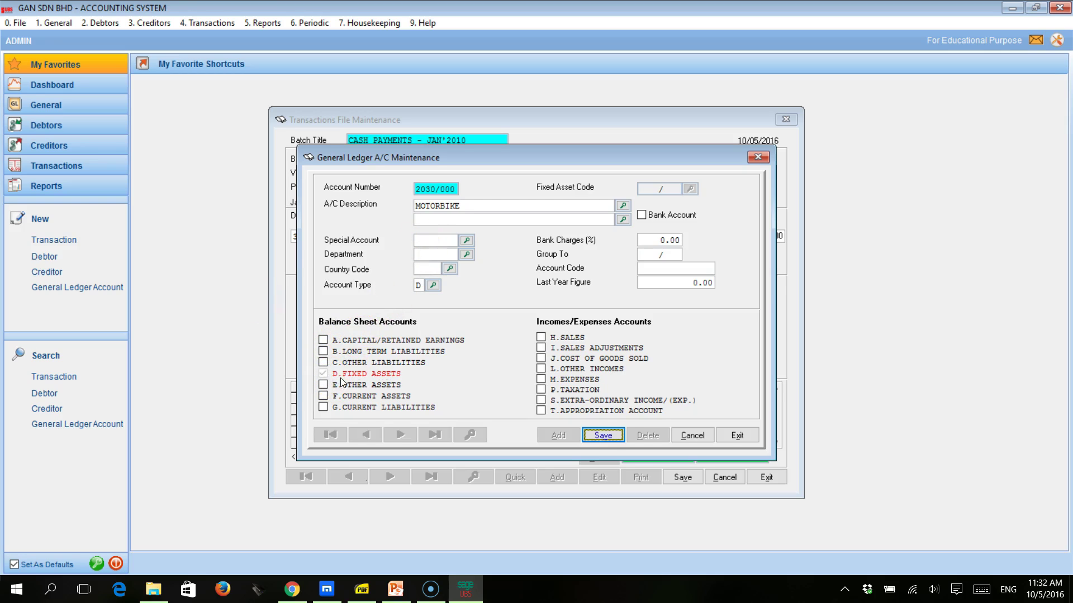
{"action": "left_click", "coordinate": [603, 435]}
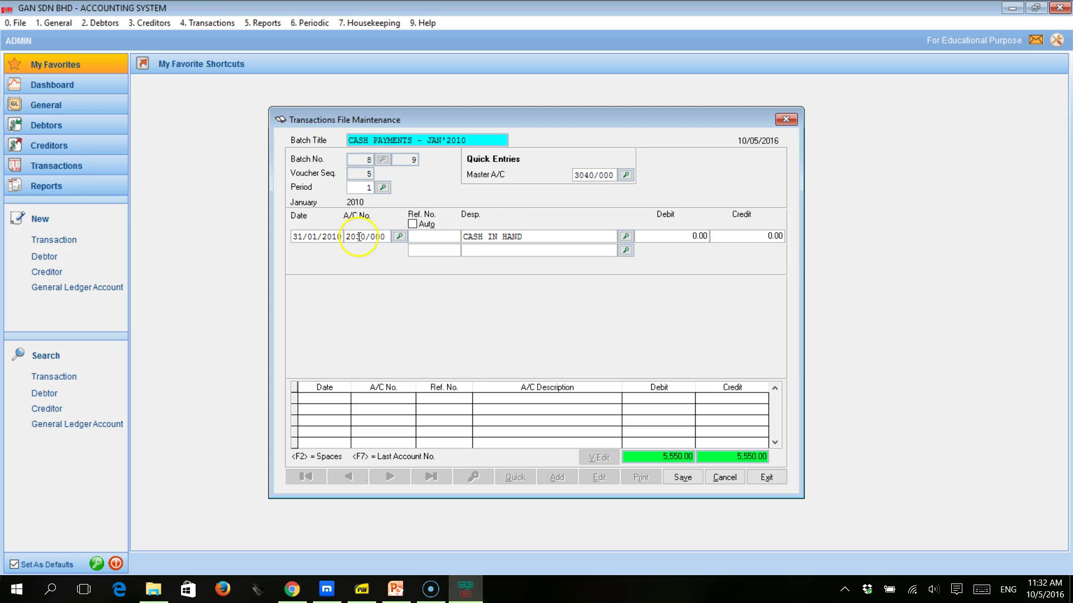
Debit the motorbike account 2,000.00 as given in lesson 3.pdf, save the entry and abandon the following blank entry
{"action": "key", "text": "Return"}
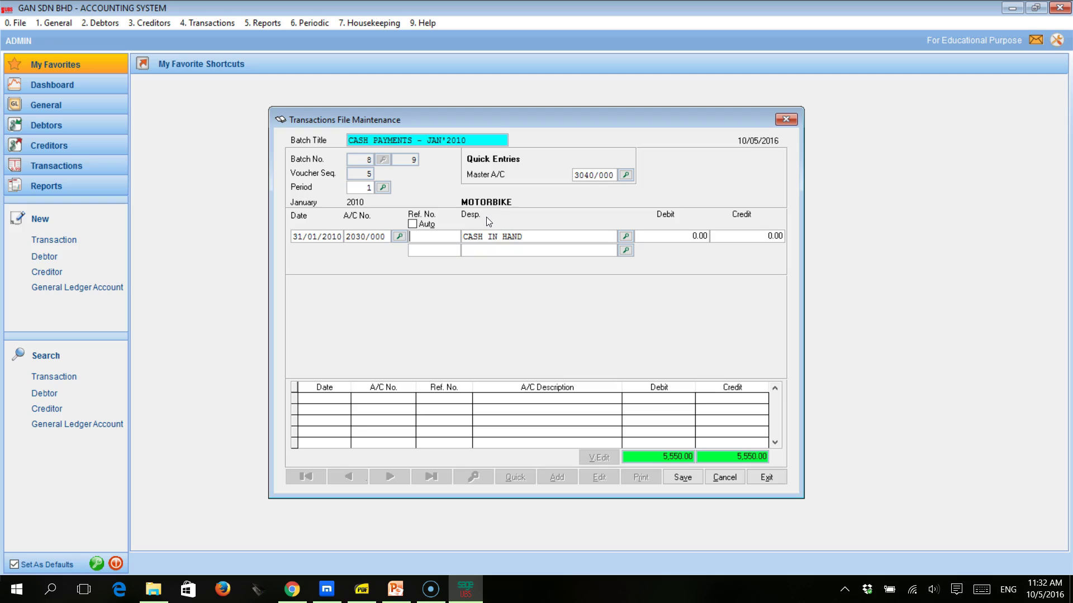
{"action": "left_click", "coordinate": [437, 237]}
{"action": "left_click", "coordinate": [362, 590]}
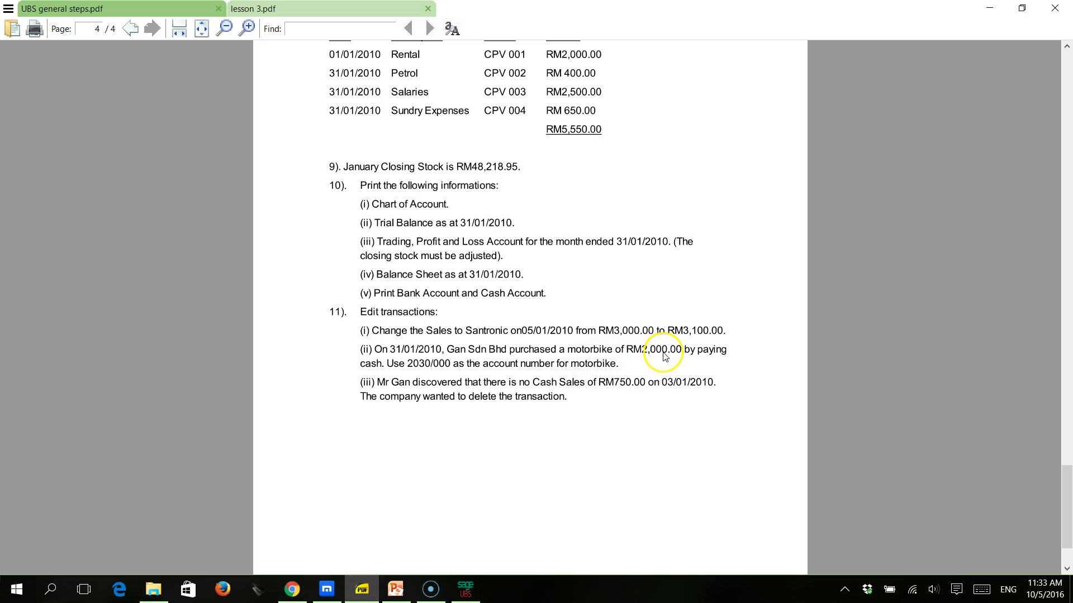
{"action": "left_click", "coordinate": [465, 589]}
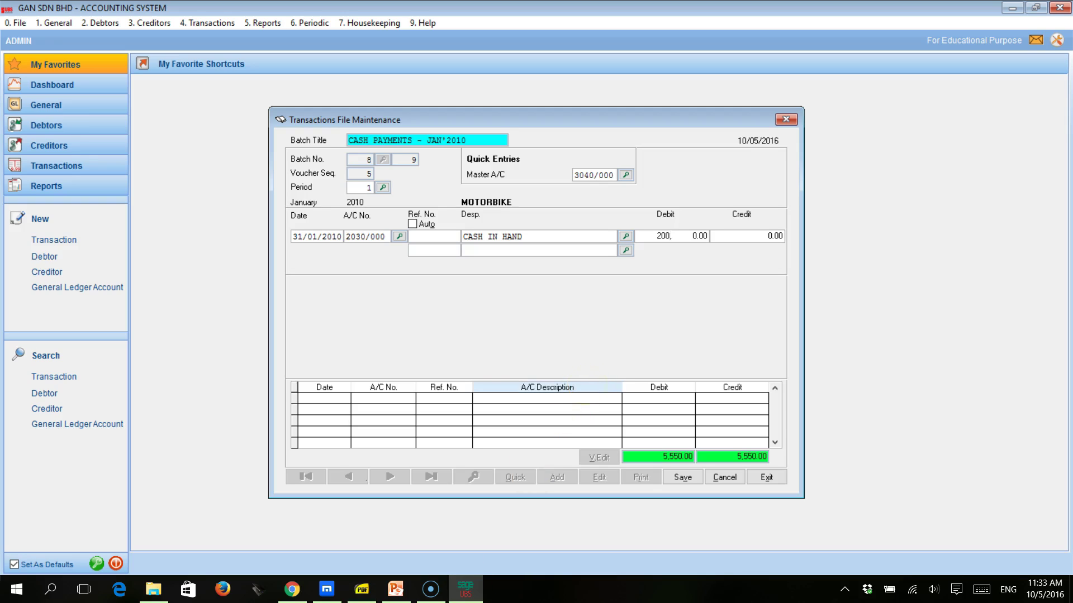
{"action": "key", "text": "Return"}
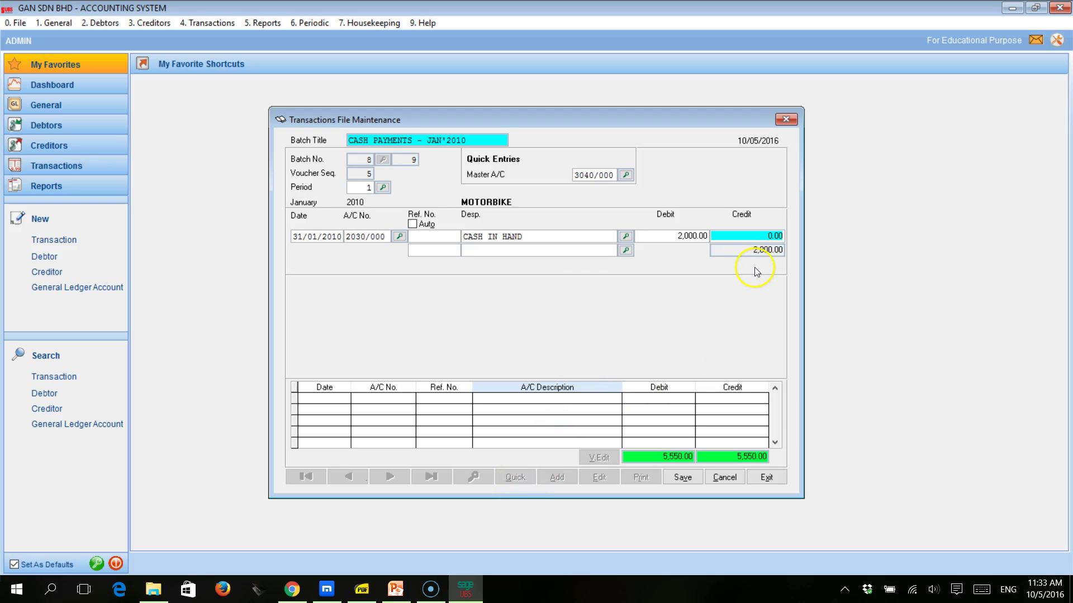
{"action": "left_click", "coordinate": [681, 478]}
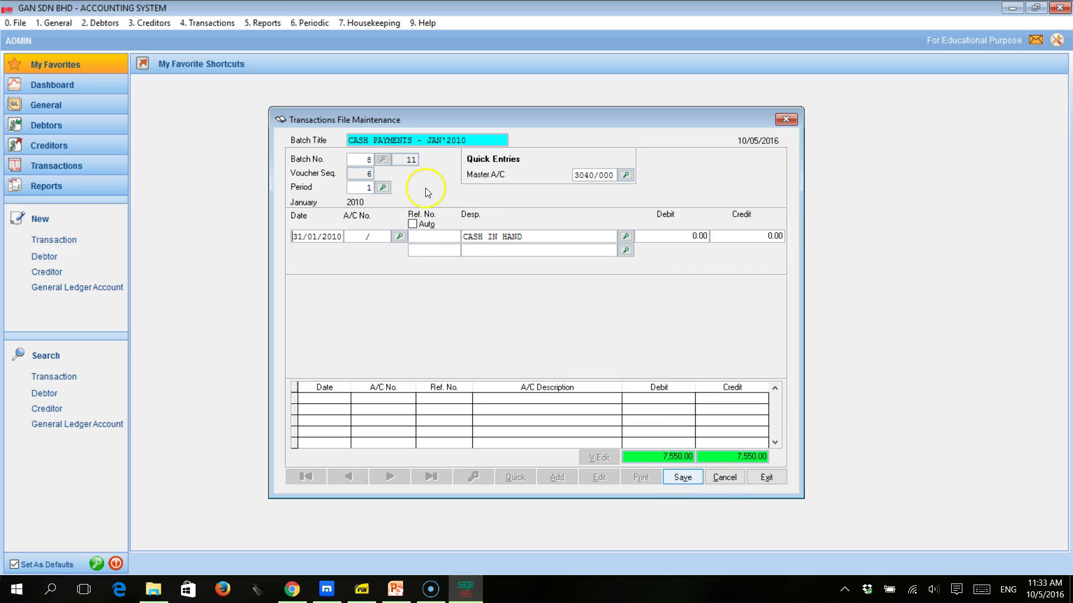
{"action": "left_click", "coordinate": [725, 476]}
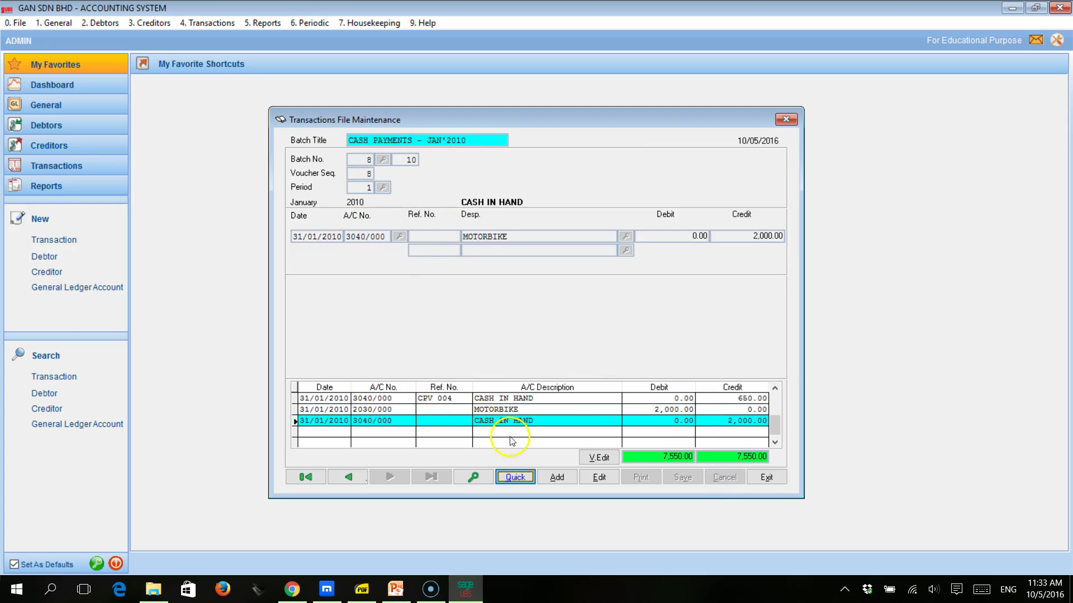
Compare the Motorbike debit line with its matching Cash in Hand credit line in batch 8
{"action": "left_click", "coordinate": [304, 409]}
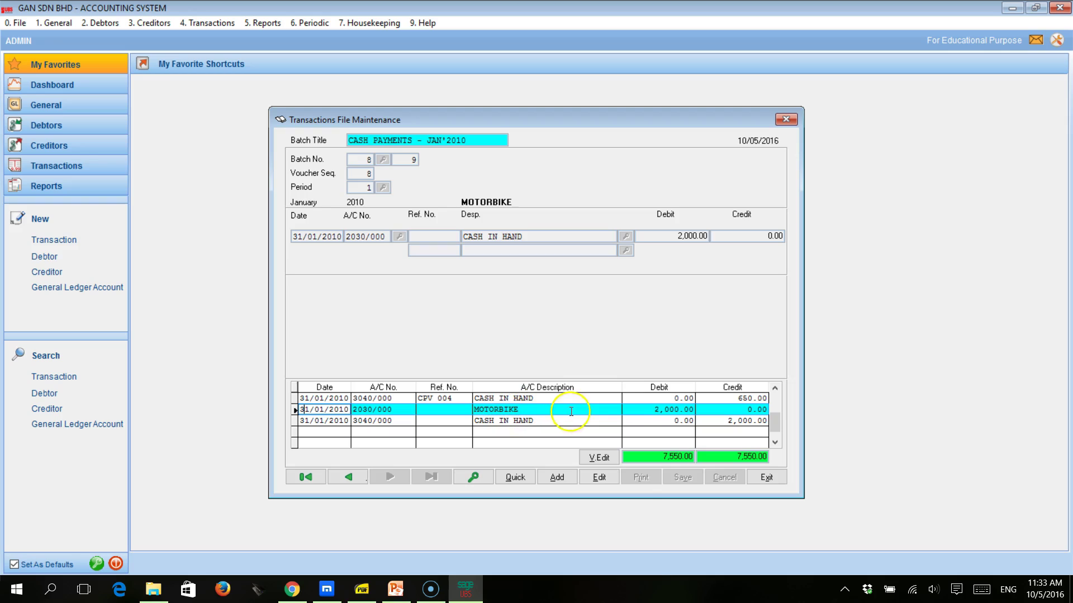
{"action": "left_click", "coordinate": [653, 413]}
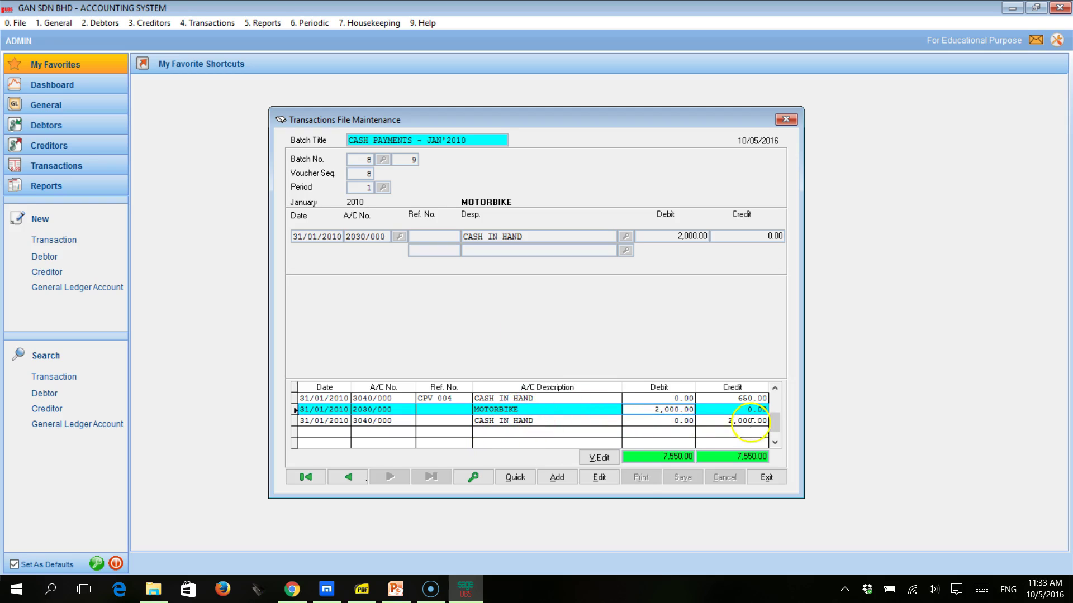
{"action": "left_click", "coordinate": [732, 420]}
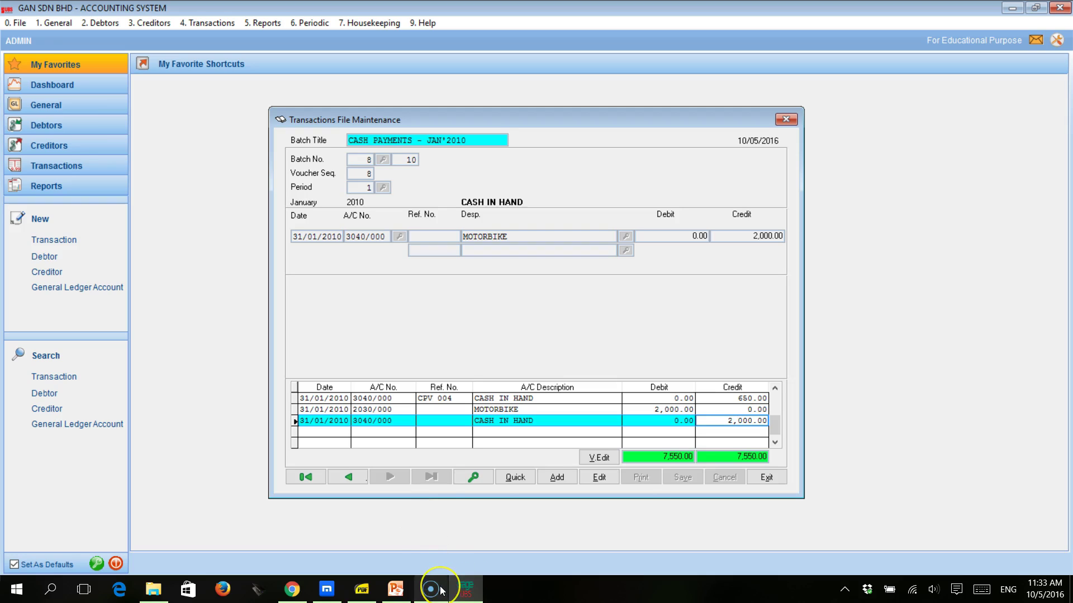
Read task 11 (iii) in lesson 3.pdf about deleting the RM750.00 cash sale of 03/01/2010
{"action": "mouse_move", "coordinate": [438, 590]}
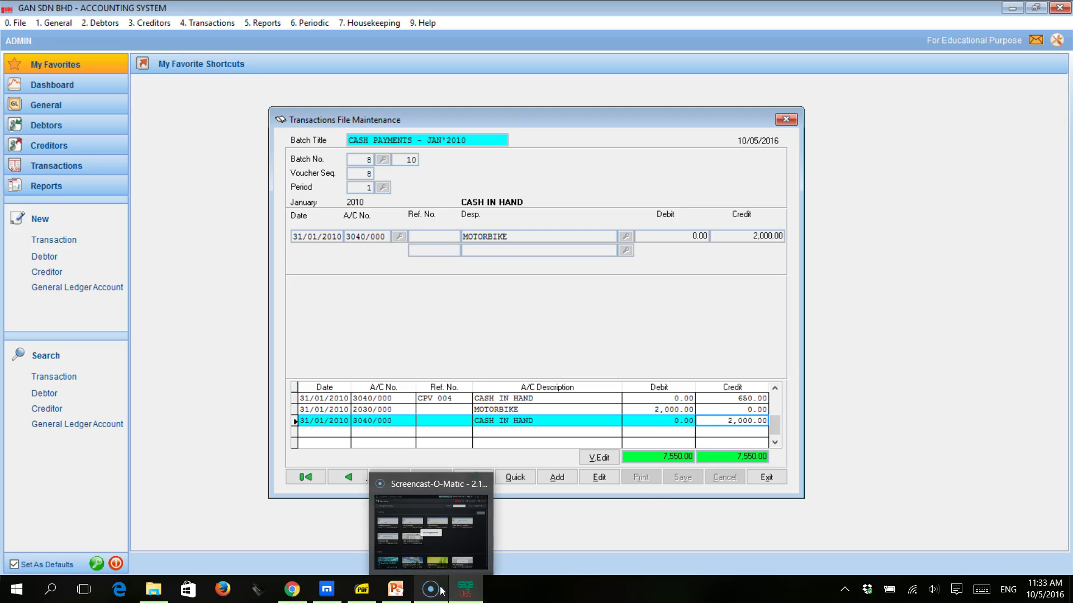
{"action": "left_click", "coordinate": [442, 592]}
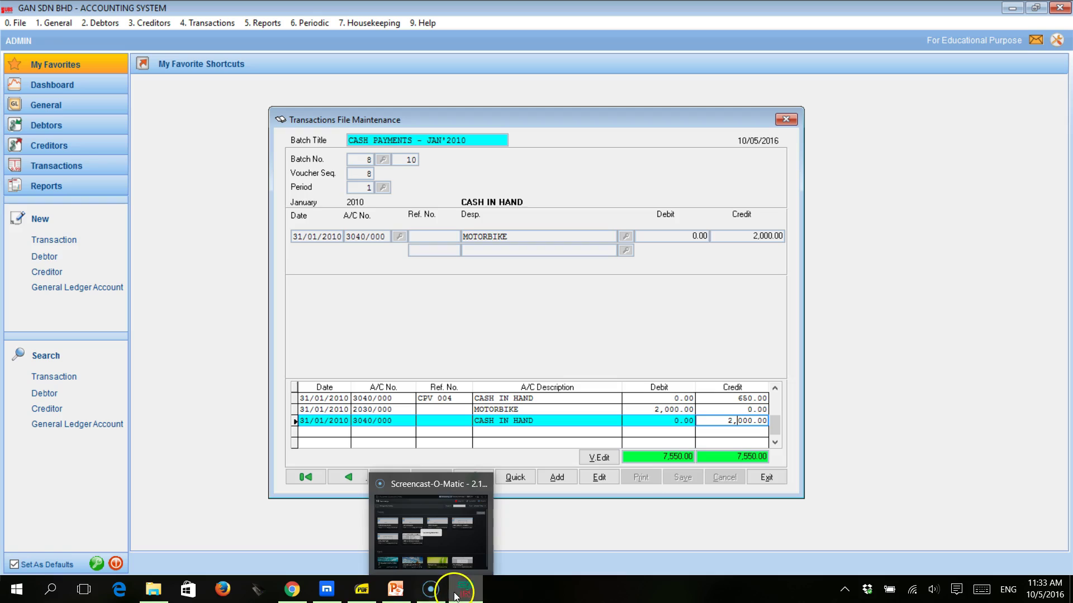
{"action": "mouse_move", "coordinate": [473, 593]}
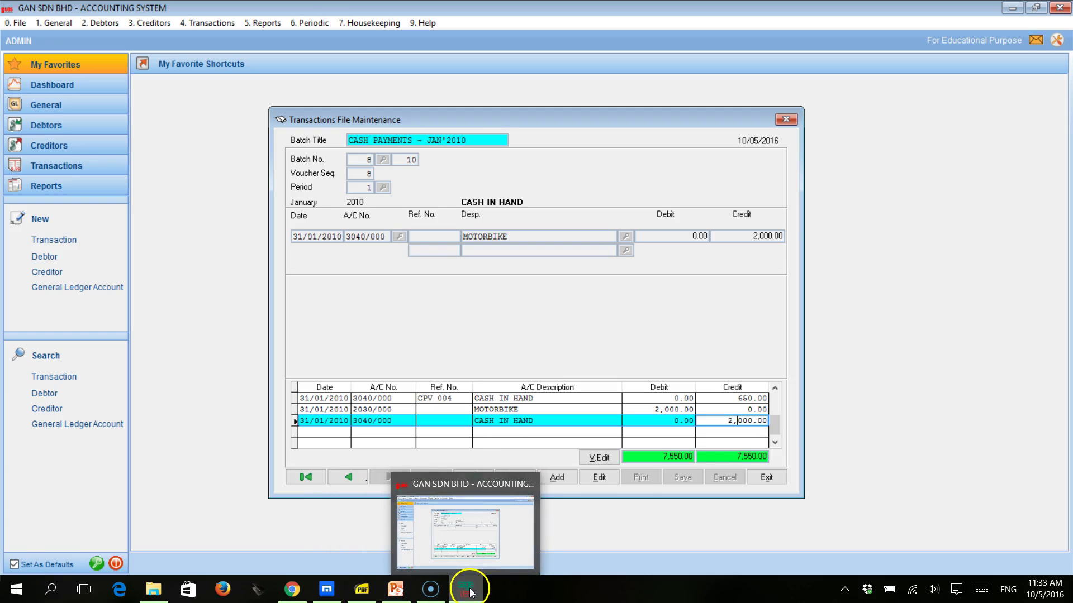
{"action": "left_click", "coordinate": [362, 589]}
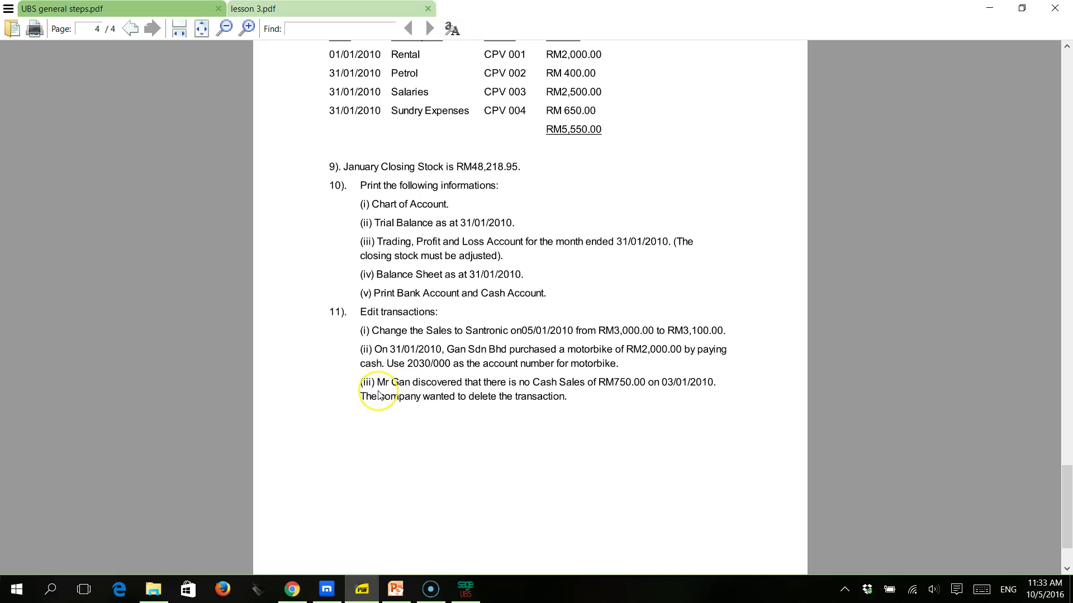
{"action": "scroll", "coordinate": [380, 396], "scroll_direction": "down", "scroll_amount": 1}
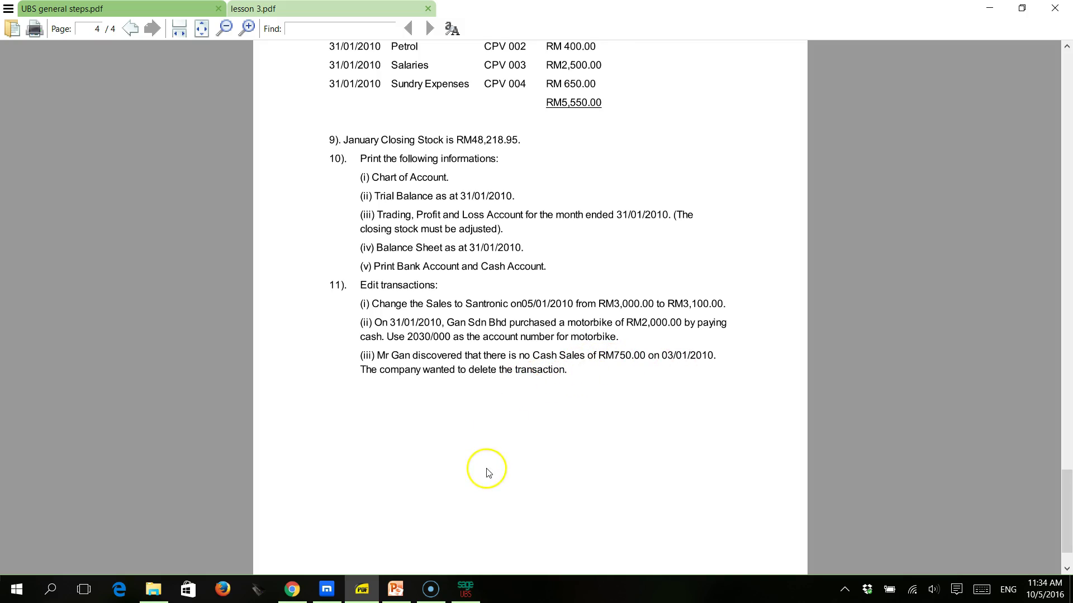
{"action": "mouse_move", "coordinate": [463, 598]}
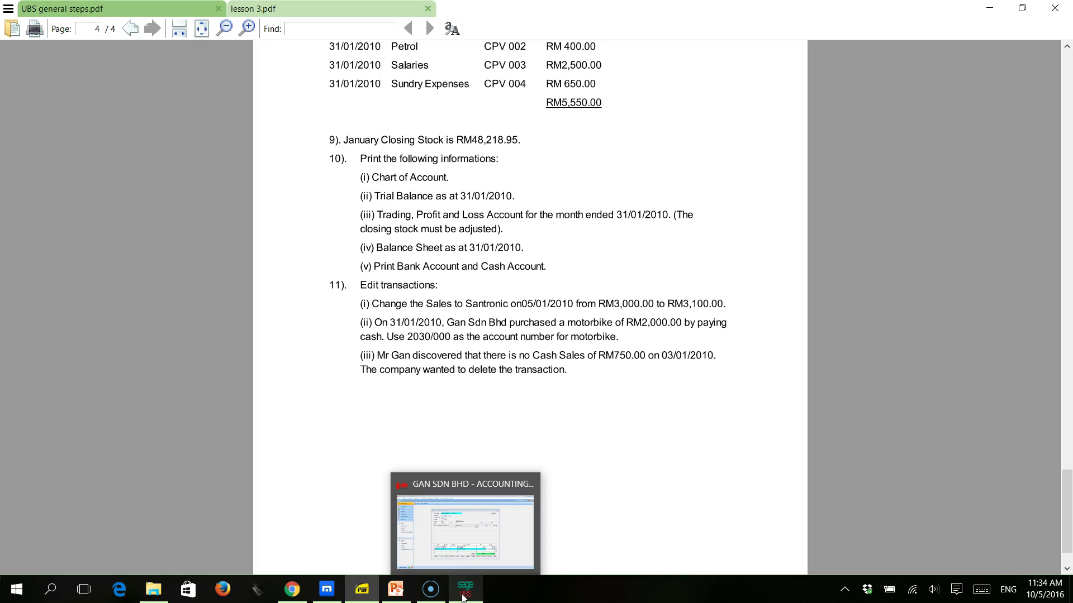
Recheck the cash sale deletion instruction of task 11 (iii) in lesson 3.pdf and return to the UBS accounting system
{"action": "left_click", "coordinate": [461, 597]}
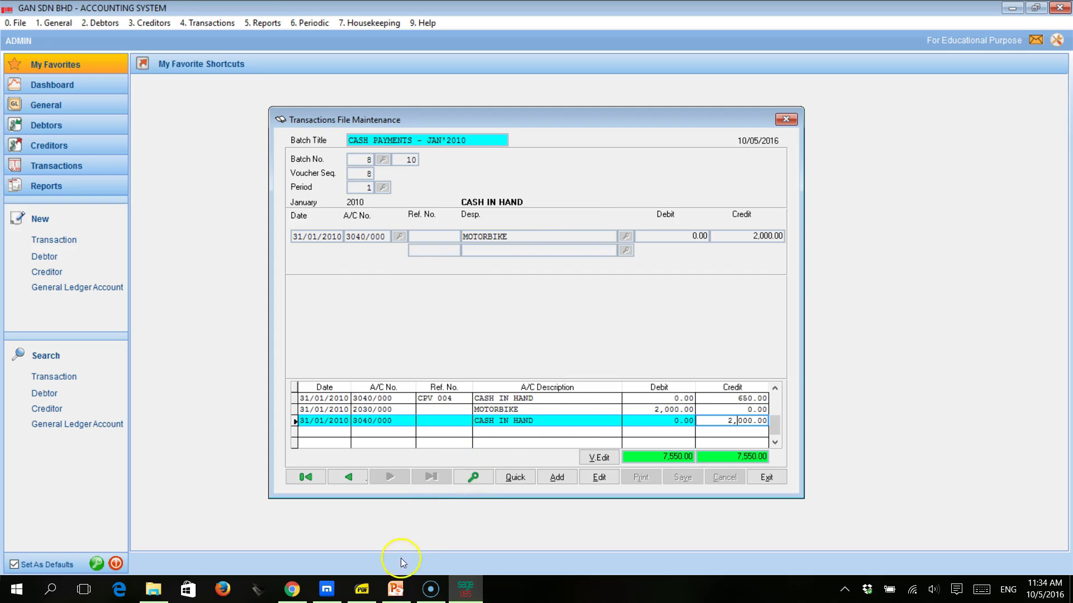
{"action": "mouse_move", "coordinate": [373, 592]}
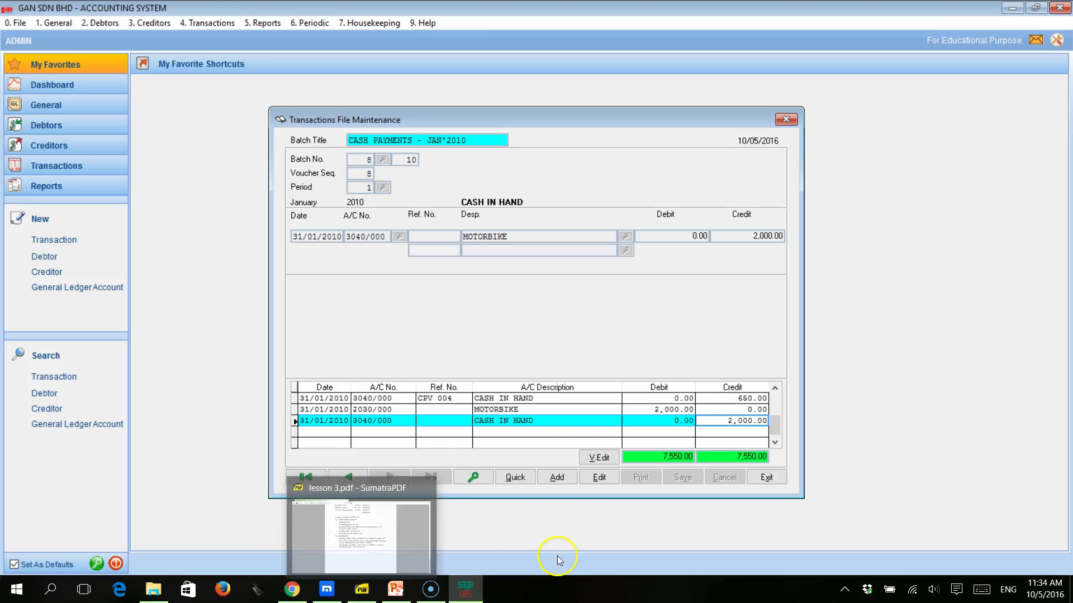
{"action": "left_click", "coordinate": [371, 597]}
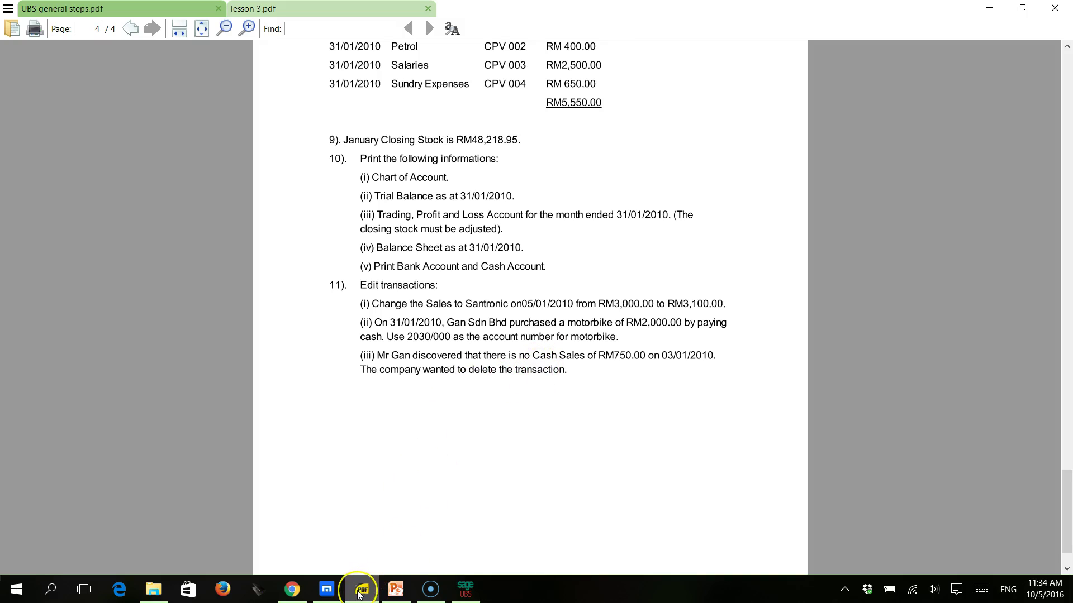
{"action": "left_click", "coordinate": [451, 596]}
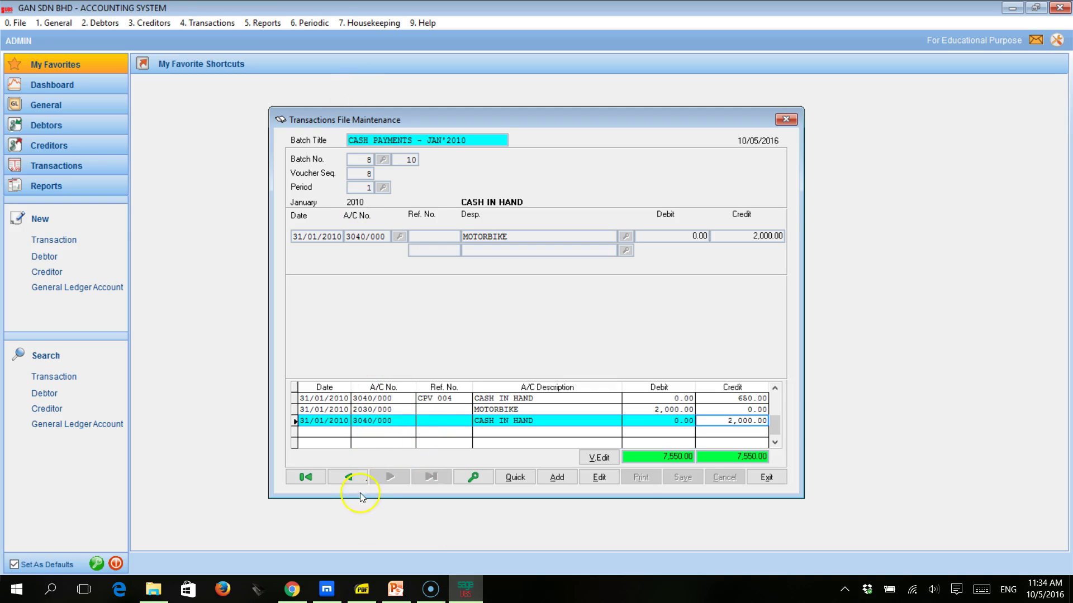
Go to batch 7, CASH RECEIPTS - JAN'2010, and select the 750.00 Cash in Hand line CS003 dated 03/01/2010
{"action": "left_click", "coordinate": [348, 477]}
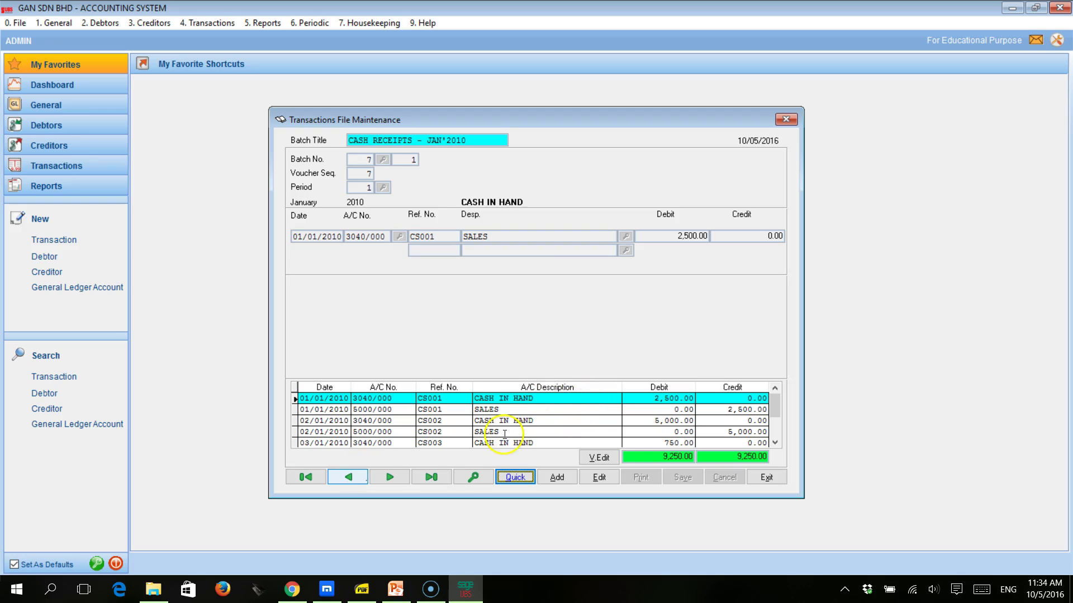
{"action": "left_click", "coordinate": [776, 443]}
{"action": "left_click", "coordinate": [777, 443]}
{"action": "left_click", "coordinate": [777, 443]}
{"action": "left_click", "coordinate": [777, 443]}
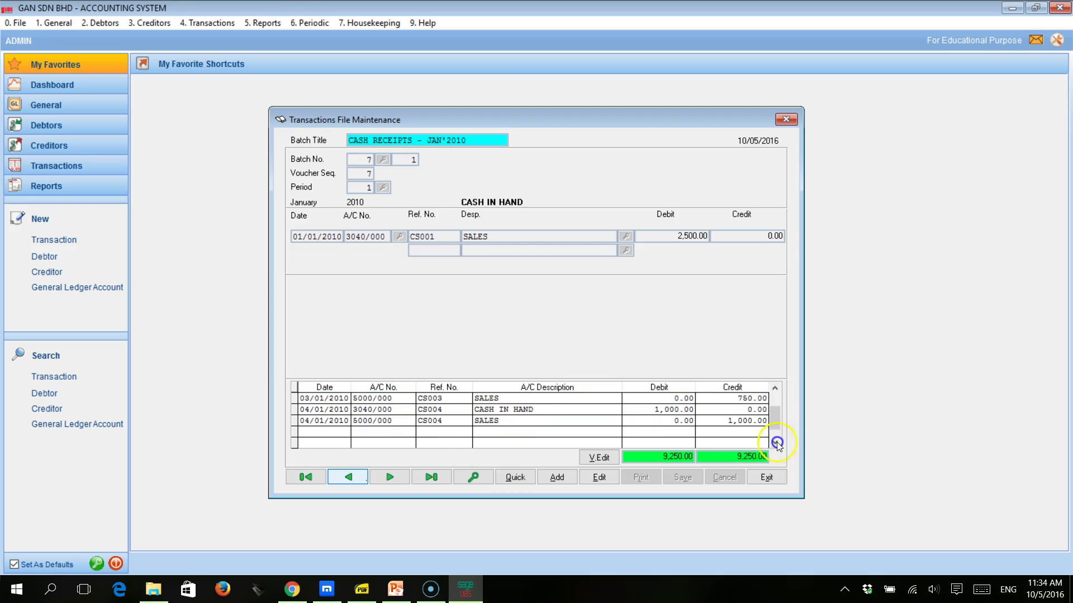
{"action": "left_click", "coordinate": [776, 401]}
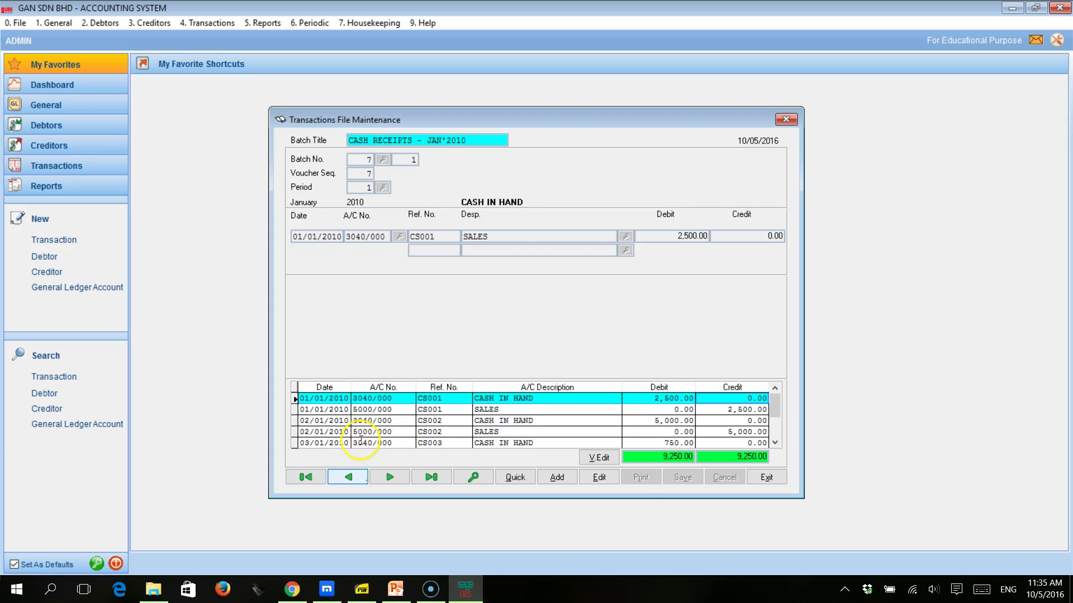
{"action": "left_click", "coordinate": [336, 442]}
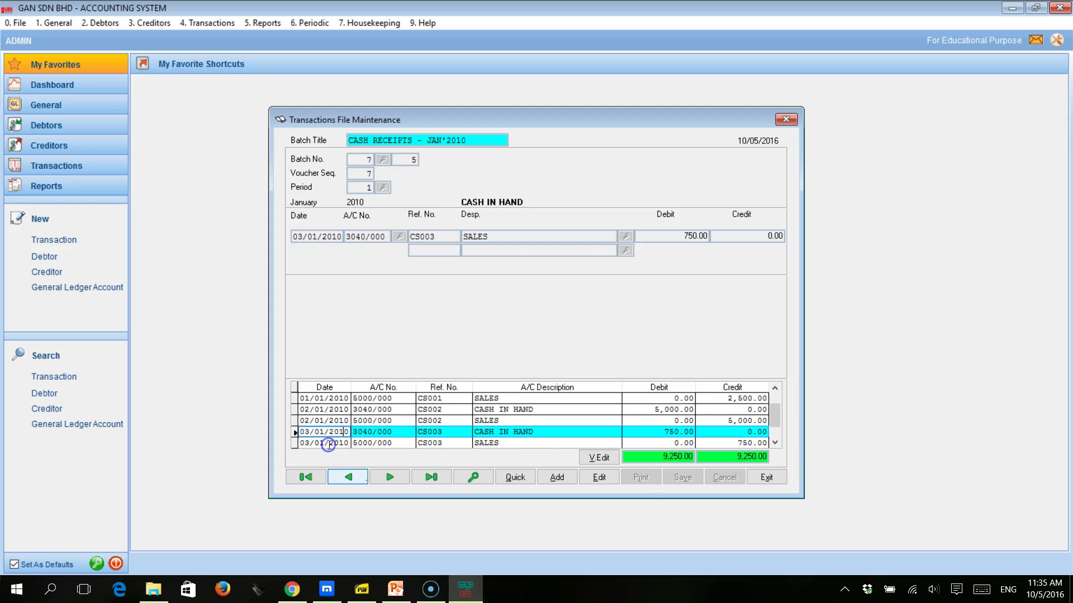
{"action": "left_click", "coordinate": [775, 444]}
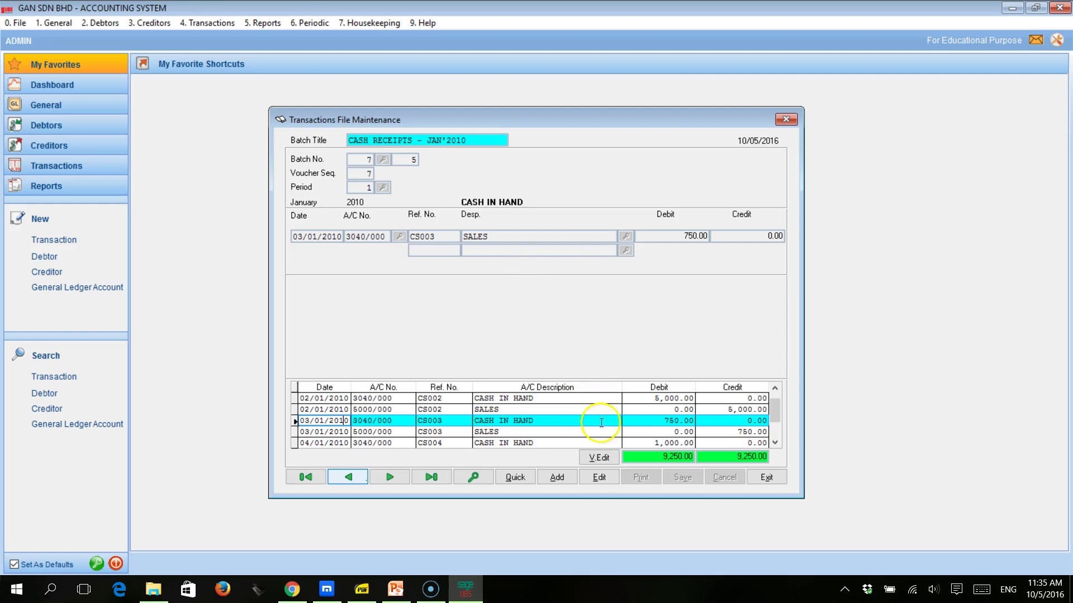
Open batch 7 for line-by-line editing and set the debit of the 03/01/2010 CS003 line for account 3040/000 to 0.00
{"action": "left_click", "coordinate": [601, 458]}
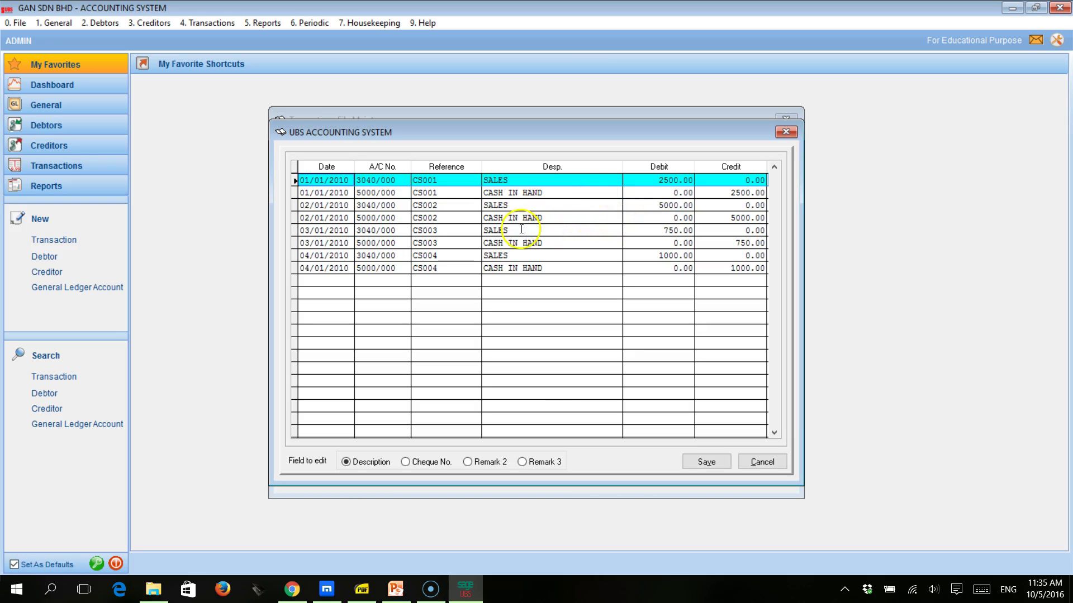
{"action": "left_click", "coordinate": [310, 231]}
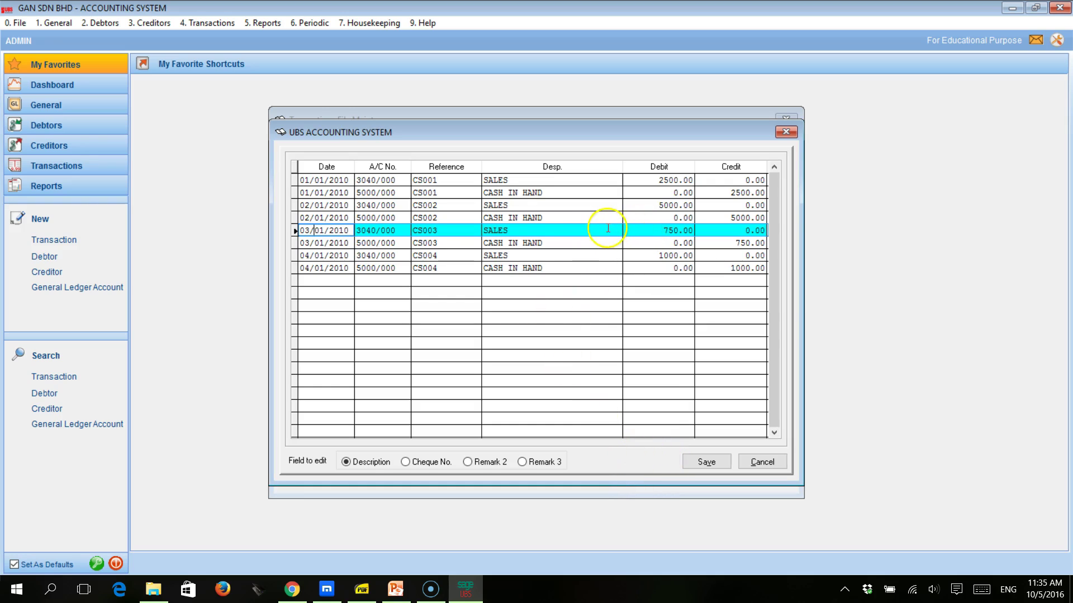
{"action": "left_click", "coordinate": [648, 230]}
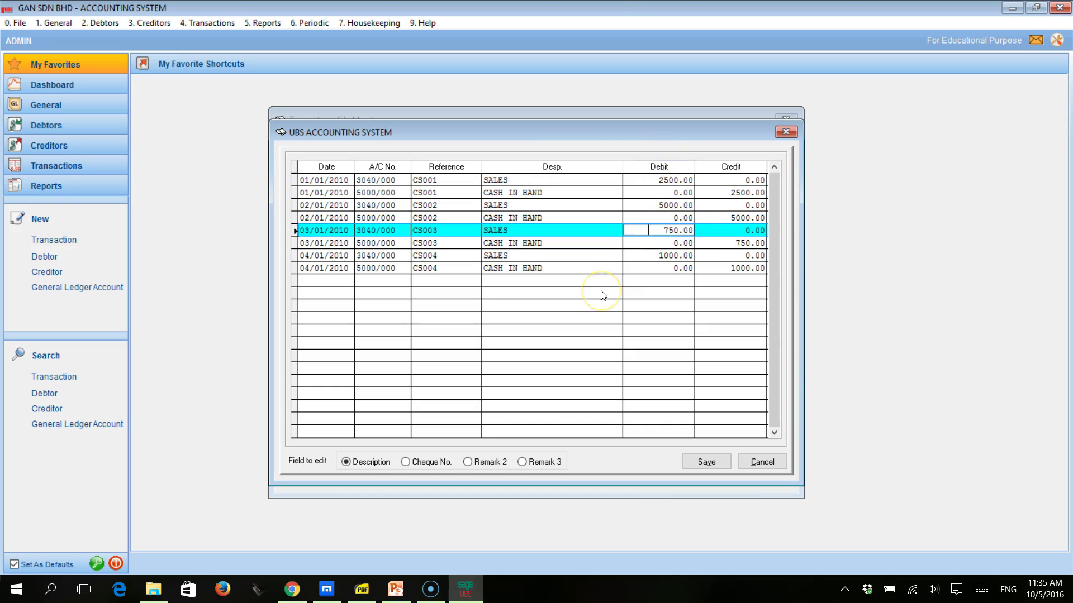
{"action": "key", "text": "BackSpace"}
{"action": "key", "text": "BackSpace"}
{"action": "key", "text": "BackSpace"}
{"action": "key", "text": "BackSpace"}
{"action": "key", "text": "BackSpace"}
{"action": "key", "text": "BackSpace"}
{"action": "type", "text": "0"}
{"action": "key", "text": "Down"}
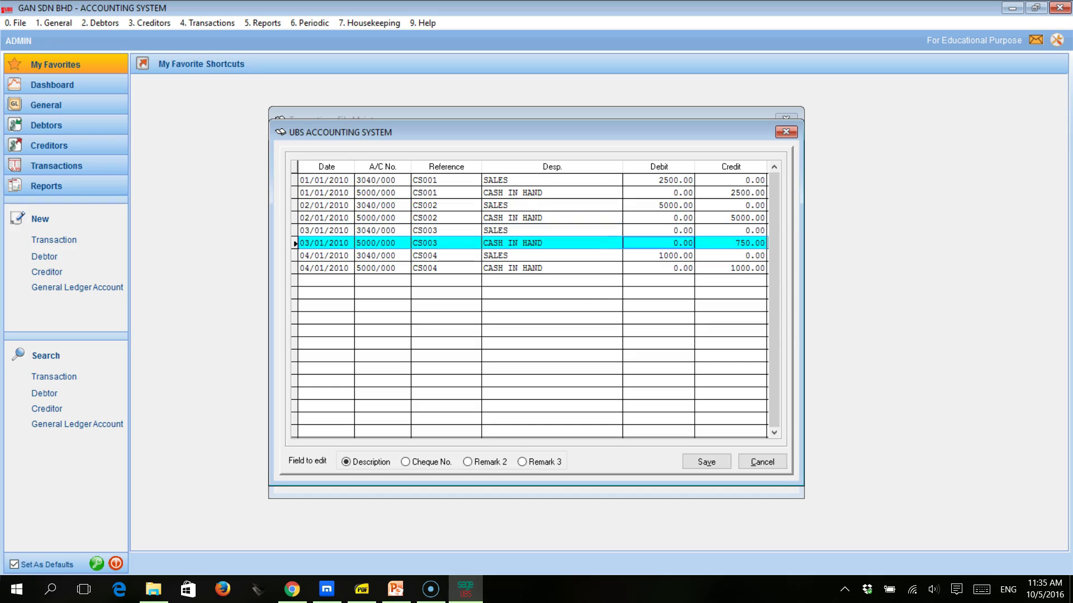
Set the credit of the matching 03/01/2010 CS003 line for account 5000/000 to 0.00
{"action": "left_click", "coordinate": [730, 243]}
{"action": "type", "text": "000"}
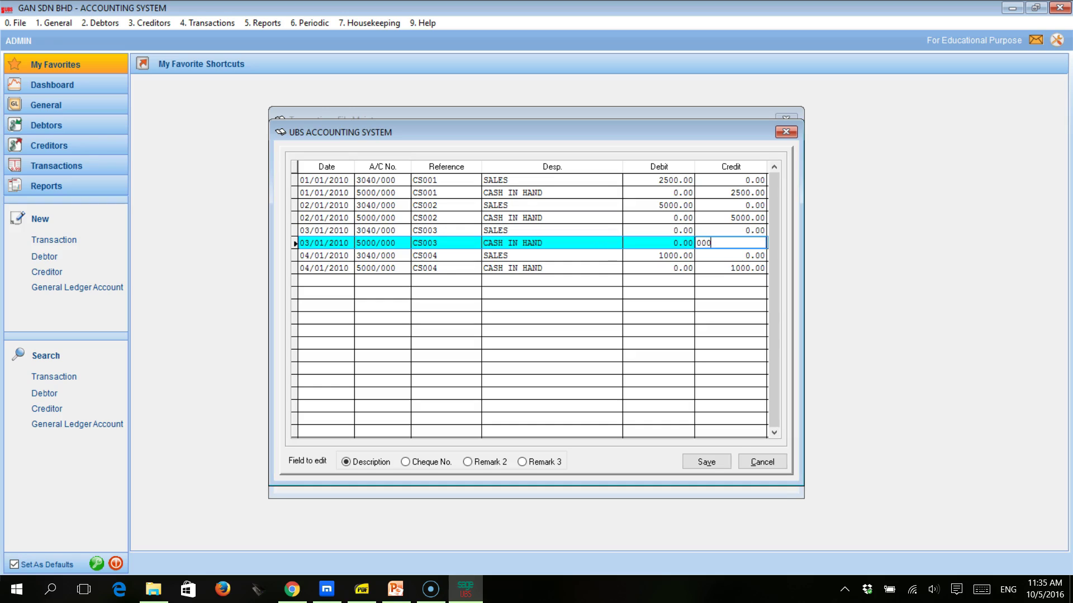
{"action": "key", "text": "Down"}
{"action": "key", "text": "Up"}
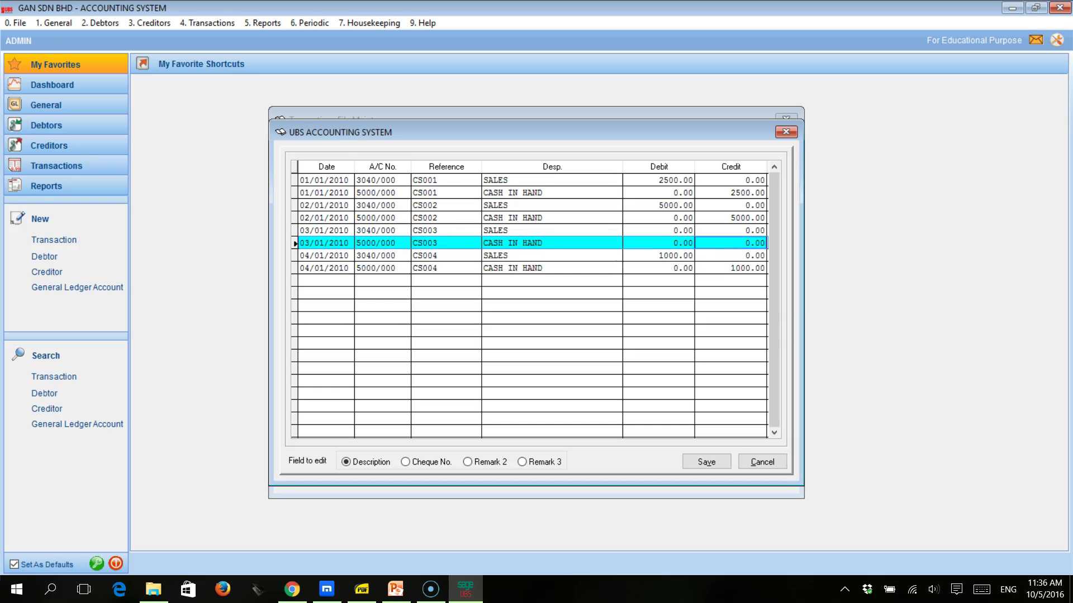
Replace the CS003 reference on both 03/01/2010 lines with ten asterisks (**********) and save the batch edits
{"action": "key", "text": "Up"}
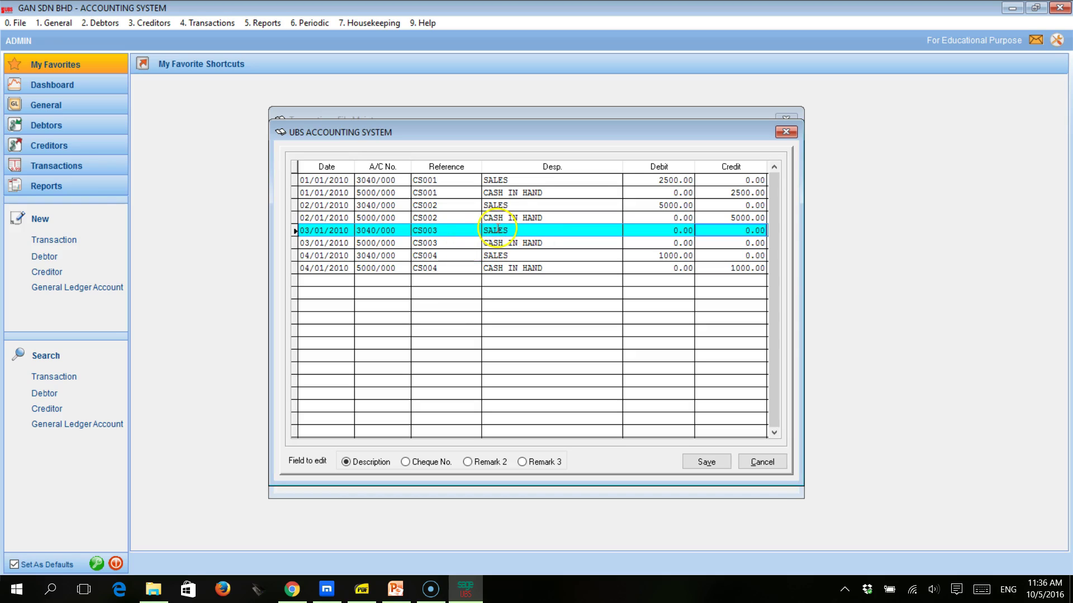
{"action": "left_click", "coordinate": [413, 231]}
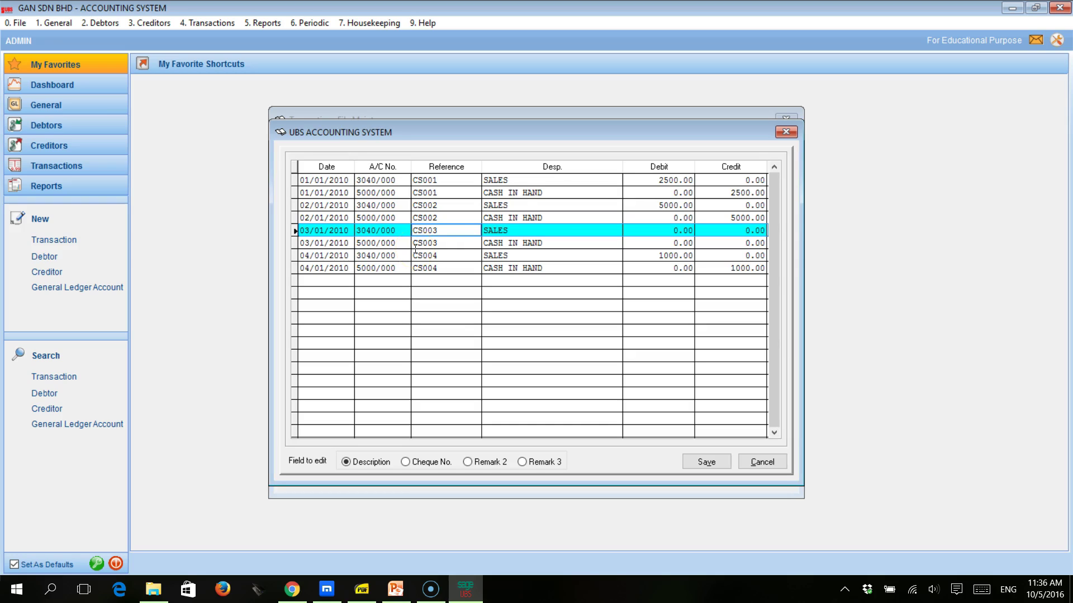
{"action": "left_click", "coordinate": [413, 231]}
{"action": "key", "text": "BackSpace"}
{"action": "type", "text": "8"}
{"action": "type", "text": "*********"}
{"action": "left_click", "coordinate": [437, 243]}
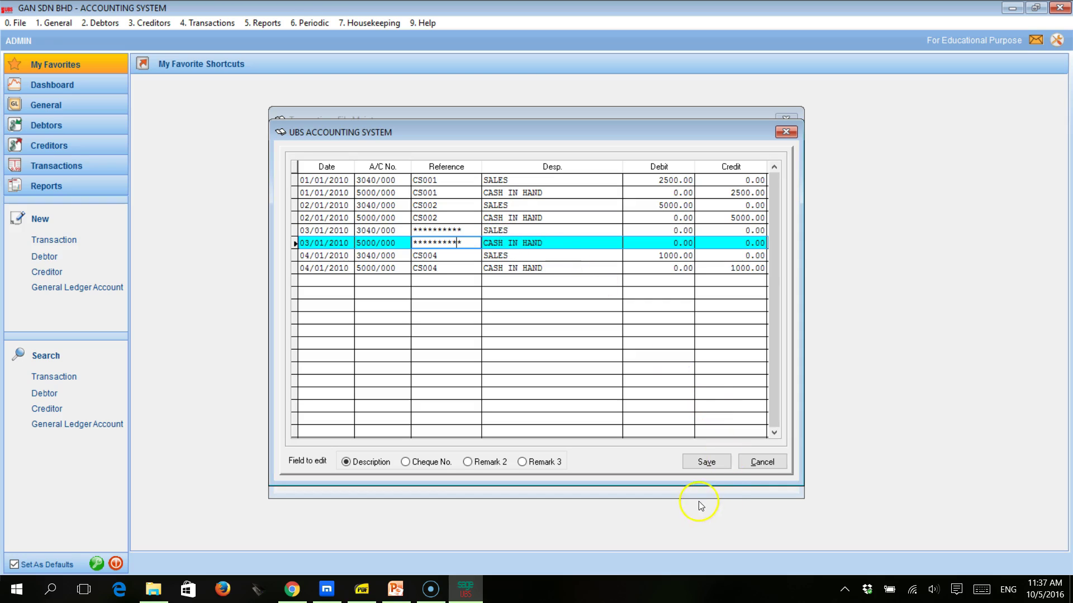
{"action": "left_click", "coordinate": [705, 461]}
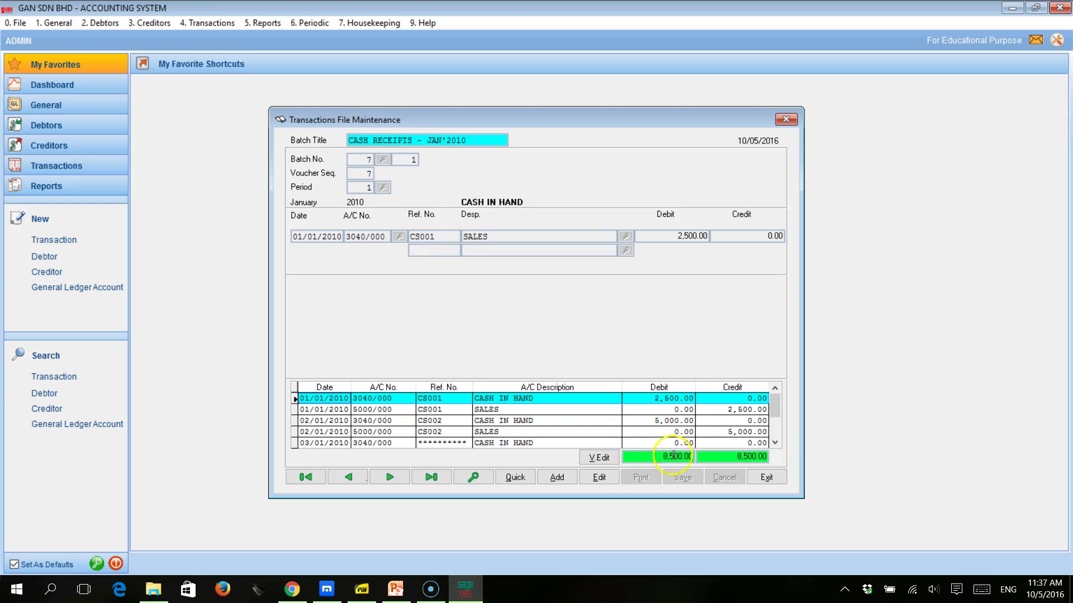
Check the two asterisk-marked 03/01/2010 lines in batch 7 and close the transactions file maintenance
{"action": "left_click", "coordinate": [775, 443]}
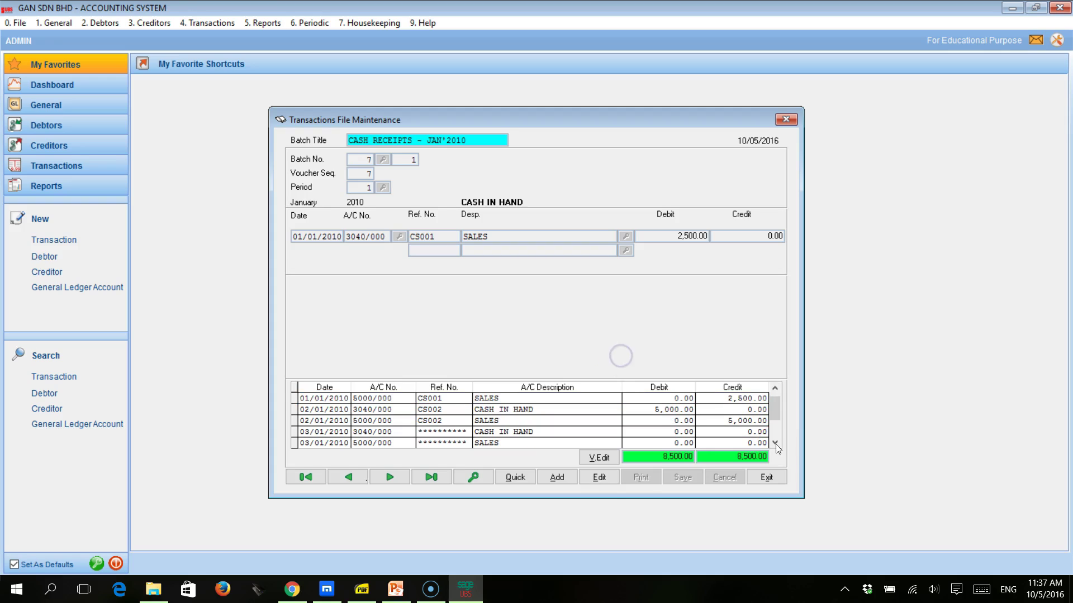
{"action": "left_click", "coordinate": [775, 443]}
{"action": "left_click", "coordinate": [446, 421]}
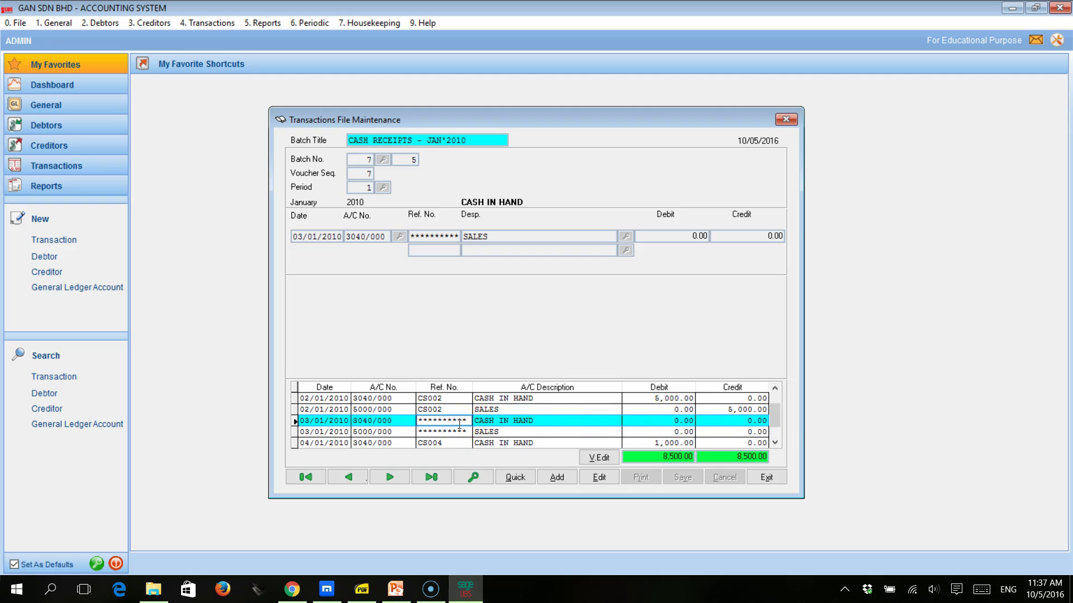
{"action": "left_click", "coordinate": [773, 479]}
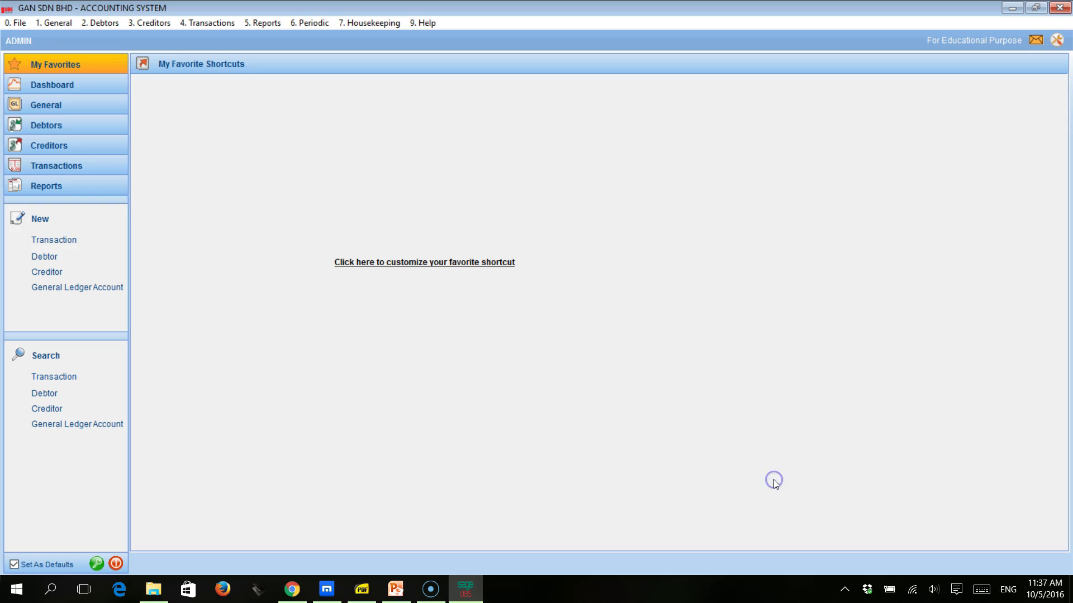
Run the File Organisation housekeeping with every option ticked, including Delete Unwanted Transactions, and close it when finished
{"action": "left_click", "coordinate": [359, 25]}
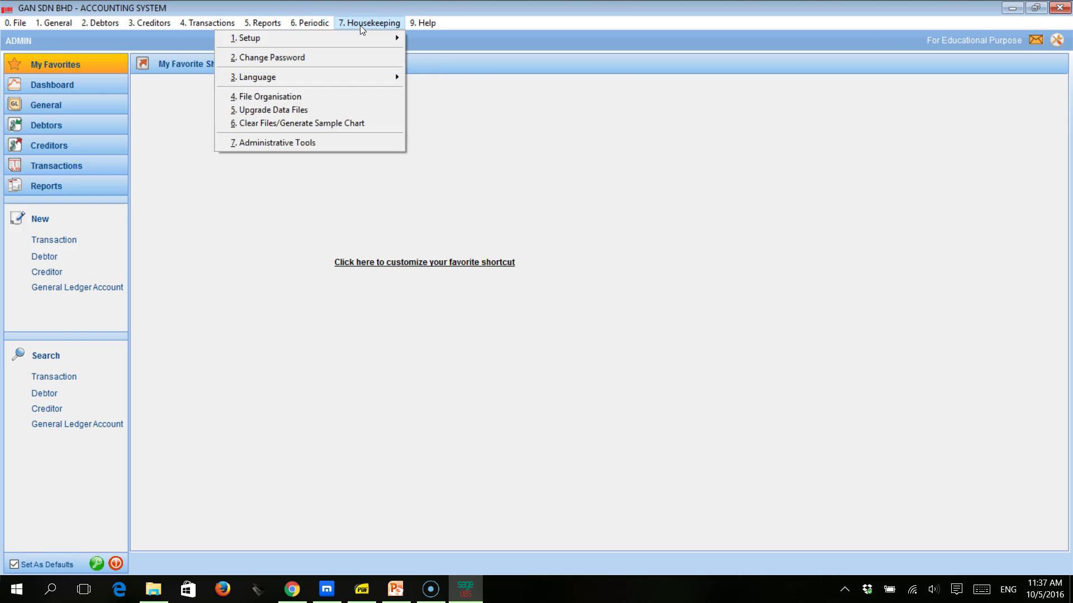
{"action": "left_click", "coordinate": [318, 100]}
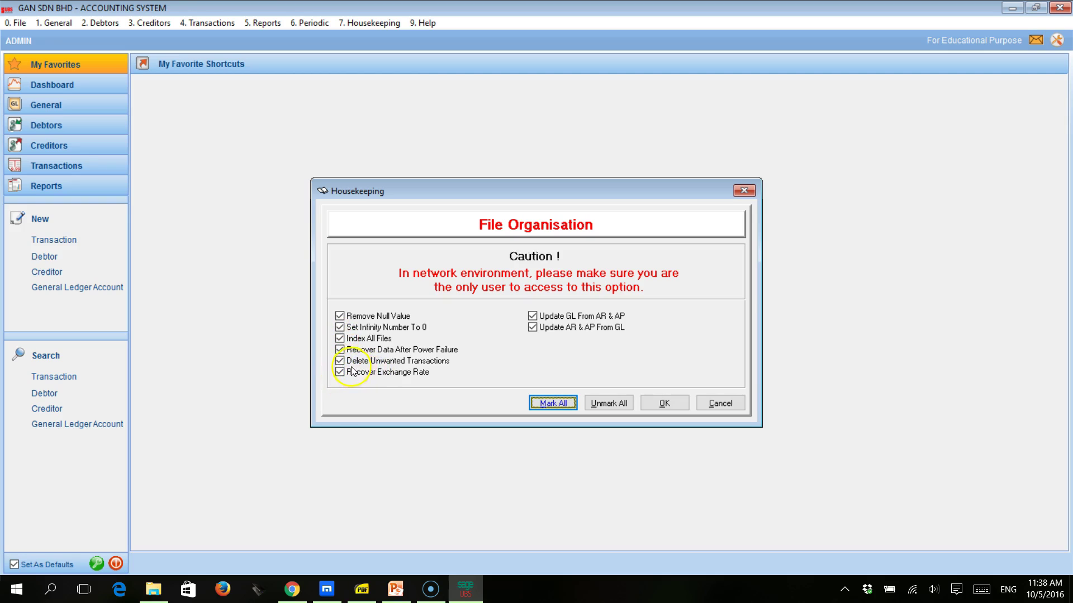
{"action": "left_click", "coordinate": [438, 367]}
{"action": "left_click", "coordinate": [380, 369]}
{"action": "left_click", "coordinate": [660, 405]}
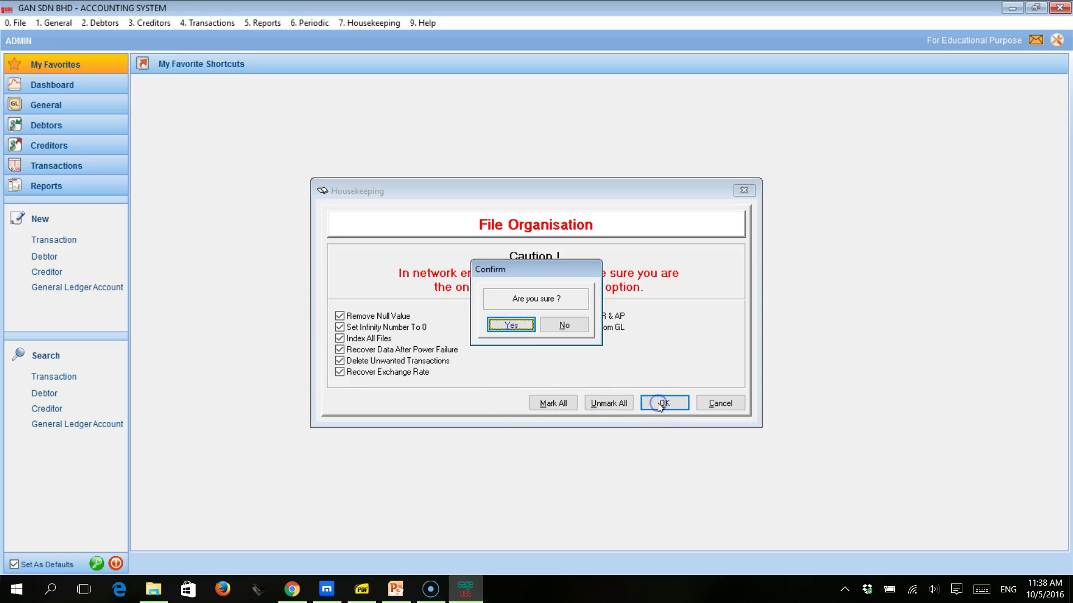
{"action": "left_click", "coordinate": [510, 327]}
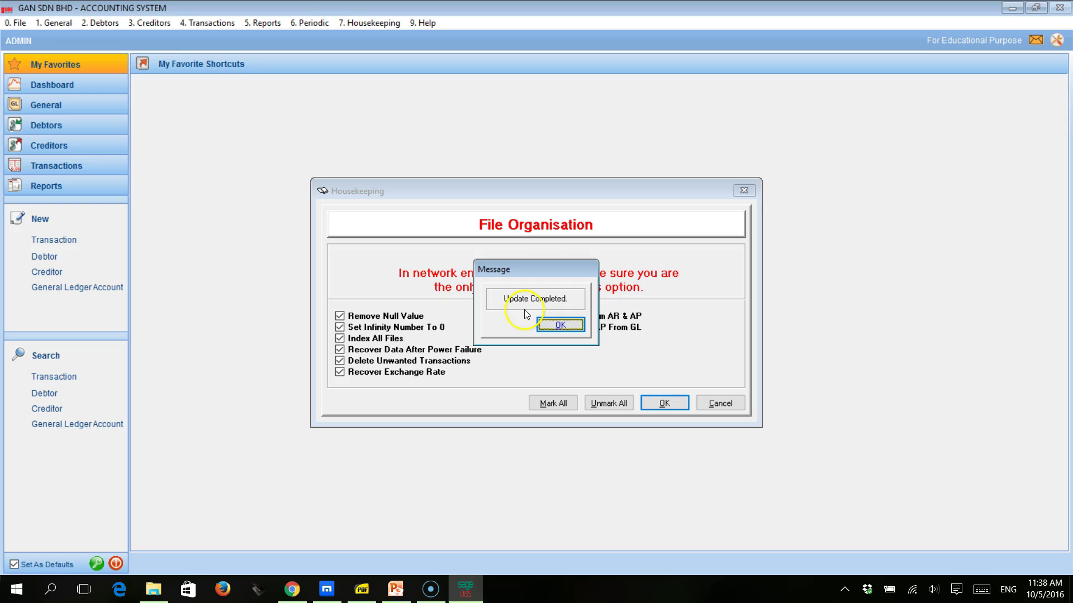
{"action": "left_click", "coordinate": [555, 328]}
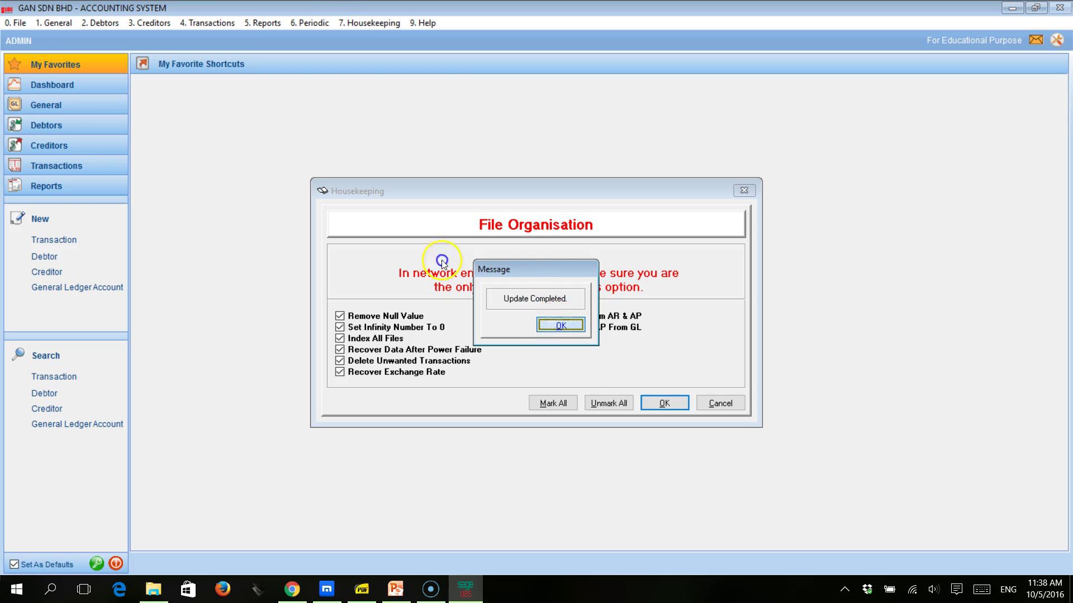
{"action": "left_click", "coordinate": [718, 404]}
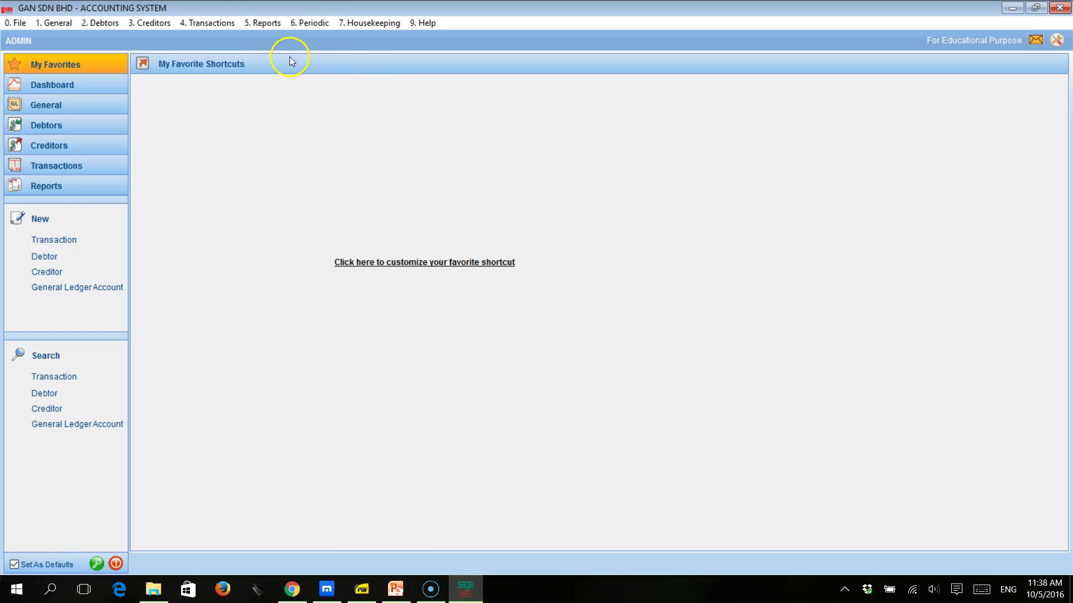
Reopen the transactions file maintenance and bring up batch 7, CASH RECEIPTS - JAN'2010
{"action": "left_click", "coordinate": [213, 25]}
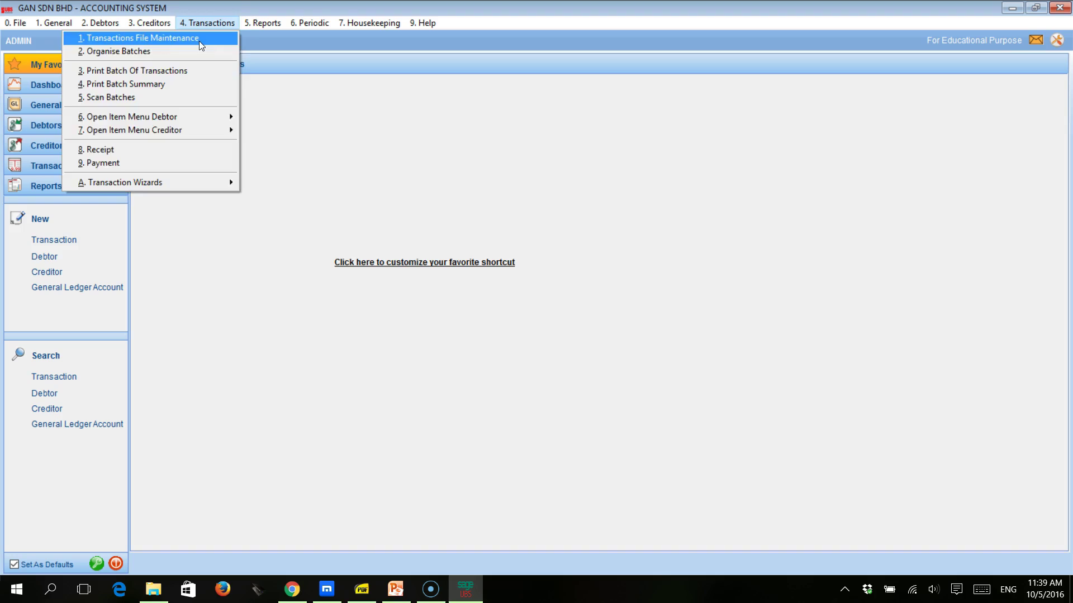
{"action": "left_click", "coordinate": [198, 41]}
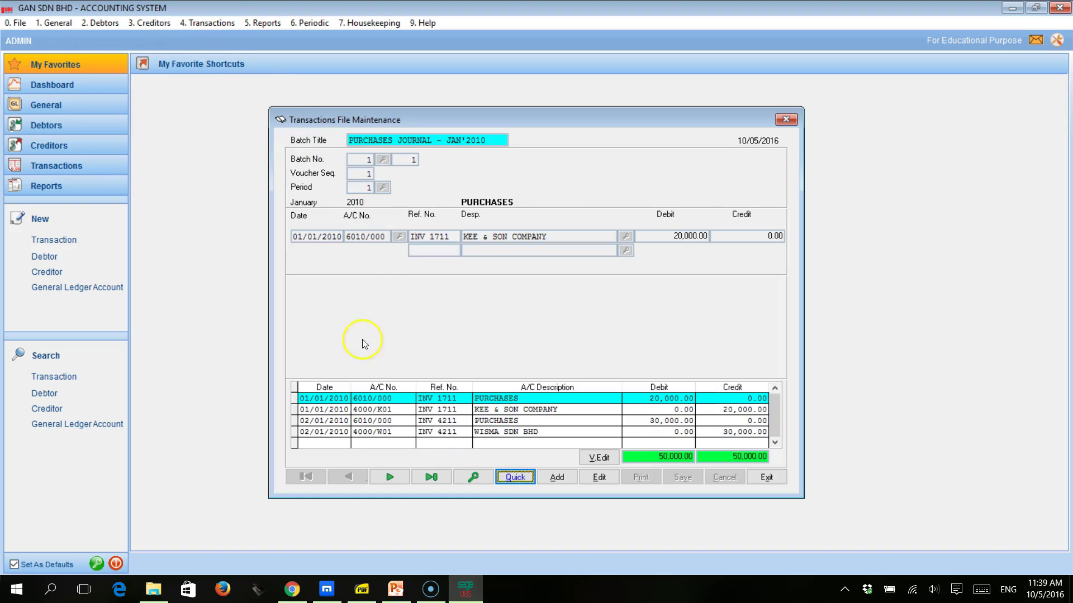
{"action": "left_click", "coordinate": [390, 477]}
{"action": "left_click", "coordinate": [390, 477]}
{"action": "left_click", "coordinate": [390, 477]}
{"action": "left_click", "coordinate": [390, 477]}
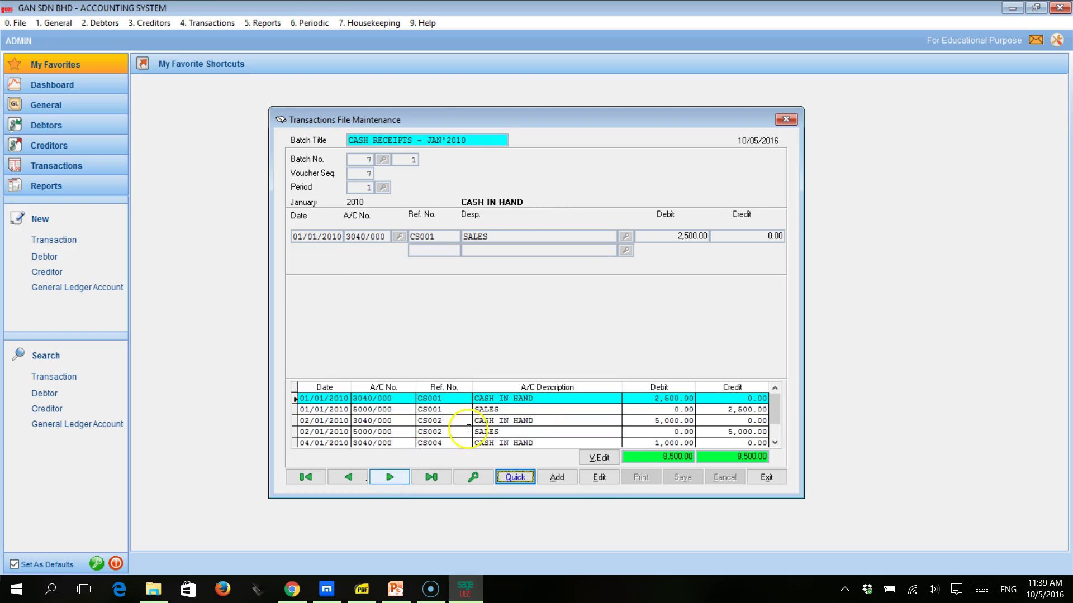
Examine the batch 7 lines from 02/01/2010 to 04/01/2010 for the removed 03/01/2010 sale and exit the transactions file maintenance
{"action": "left_click", "coordinate": [313, 420]}
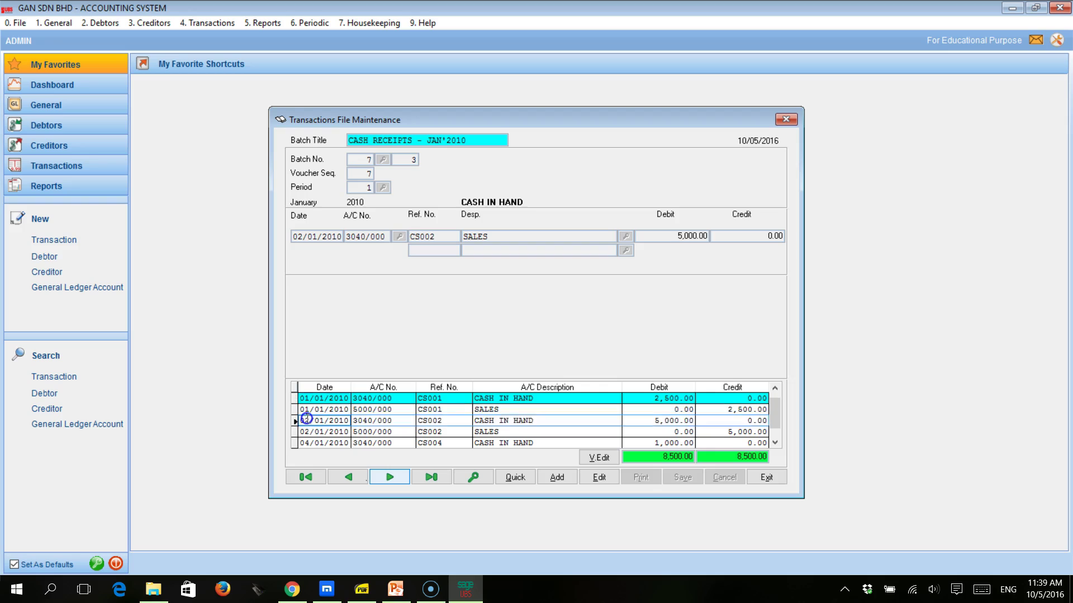
{"action": "key", "text": "Down"}
{"action": "key", "text": "Down"}
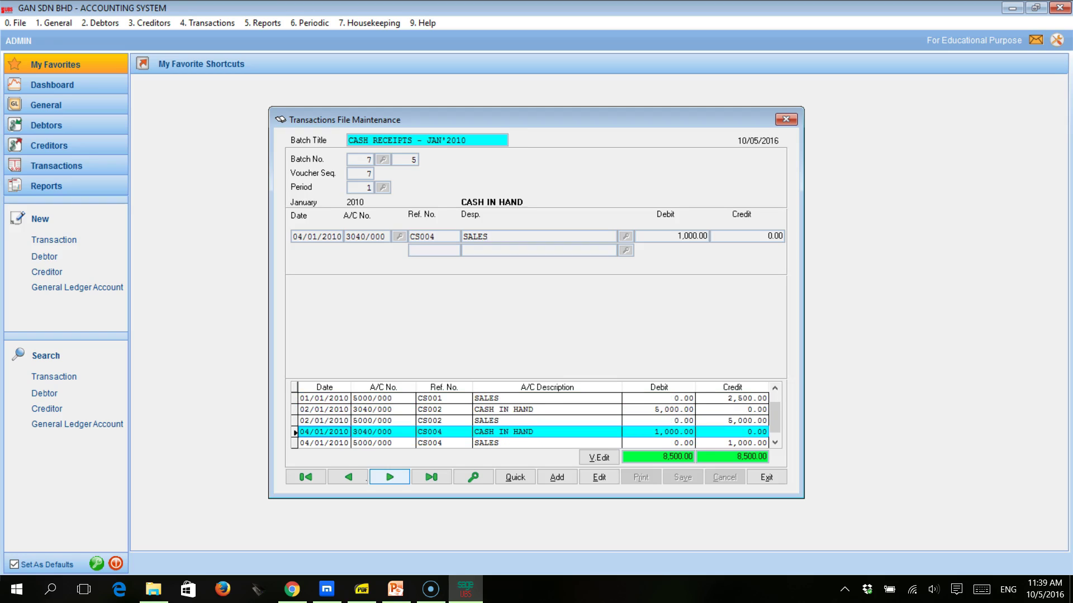
{"action": "key", "text": "Up"}
{"action": "key", "text": "Up"}
{"action": "key", "text": "Down"}
{"action": "key", "text": "Down"}
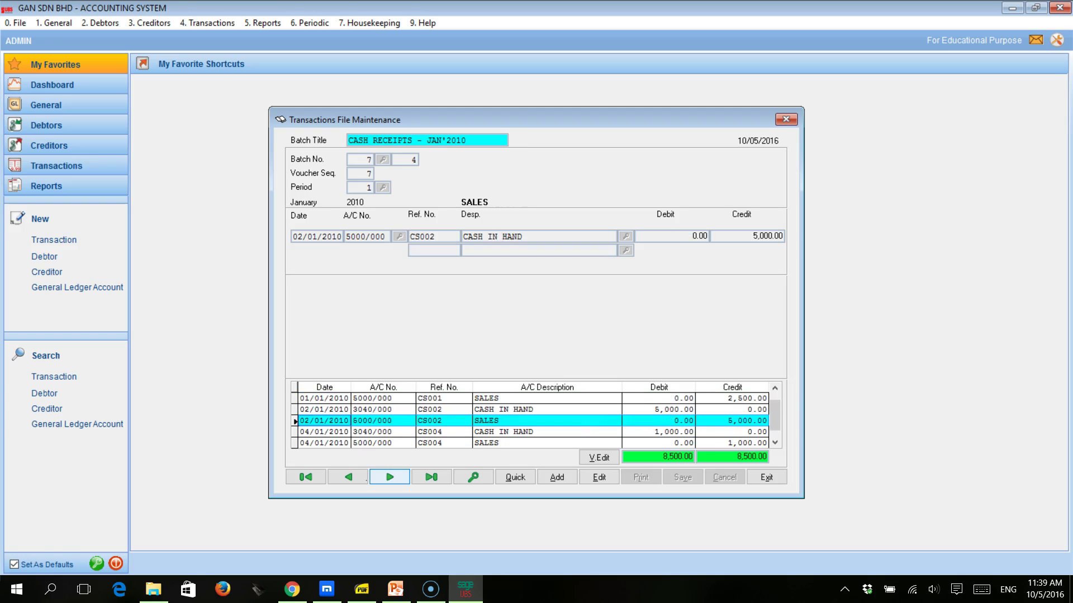
{"action": "key", "text": "Up"}
{"action": "key", "text": "Up"}
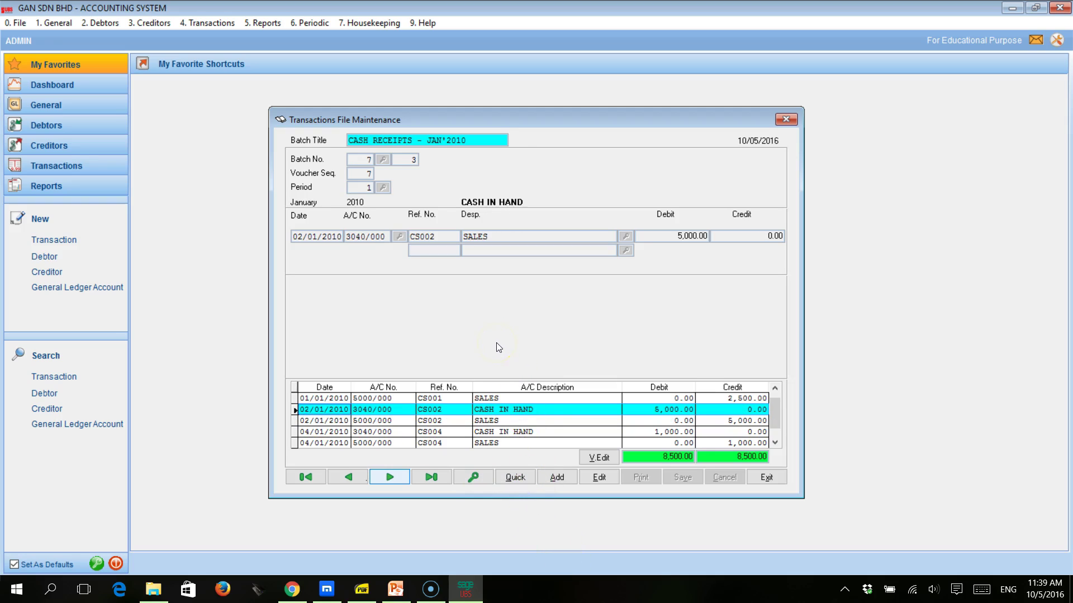
{"action": "left_click", "coordinate": [766, 478]}
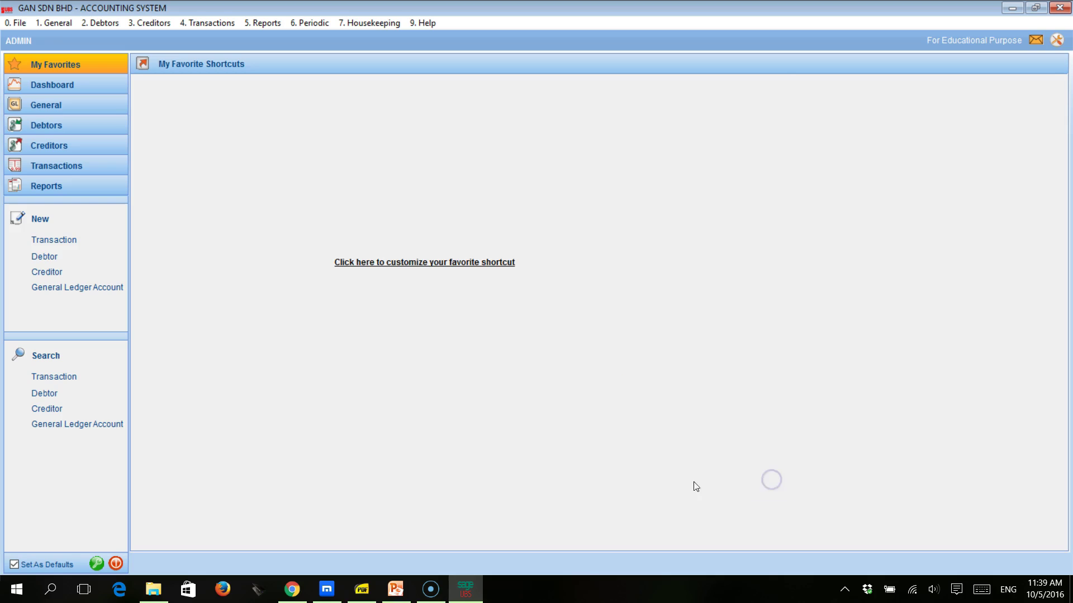